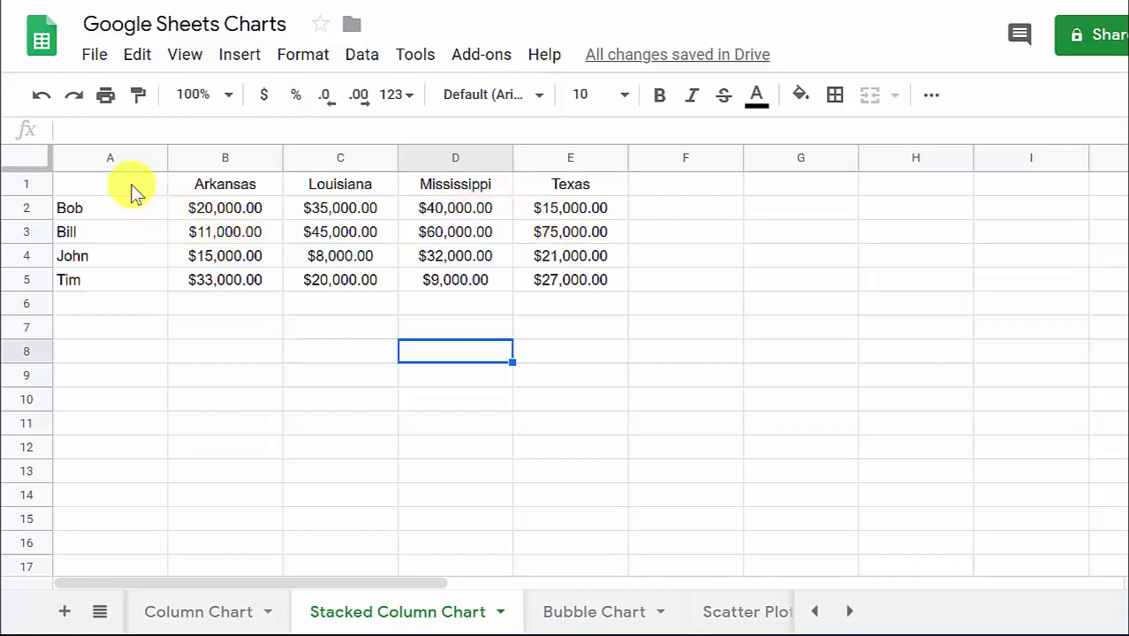
Insert a chart from the sales data in A1:E5, including the state headers and the salesperson names
drag(126, 192, 580, 280)
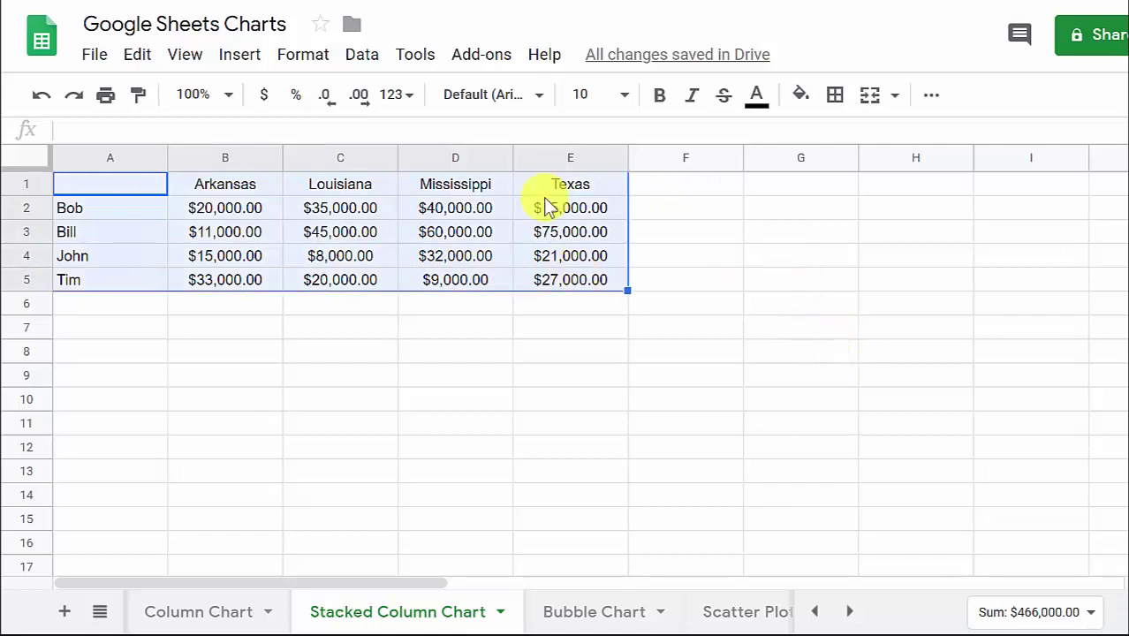
click(251, 60)
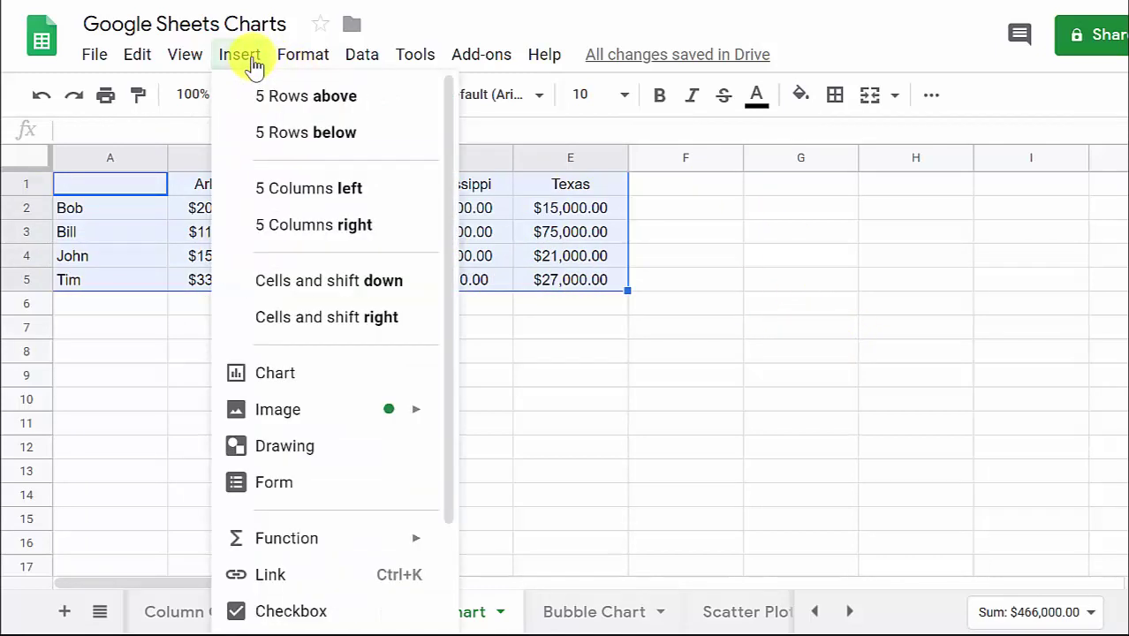
click(291, 374)
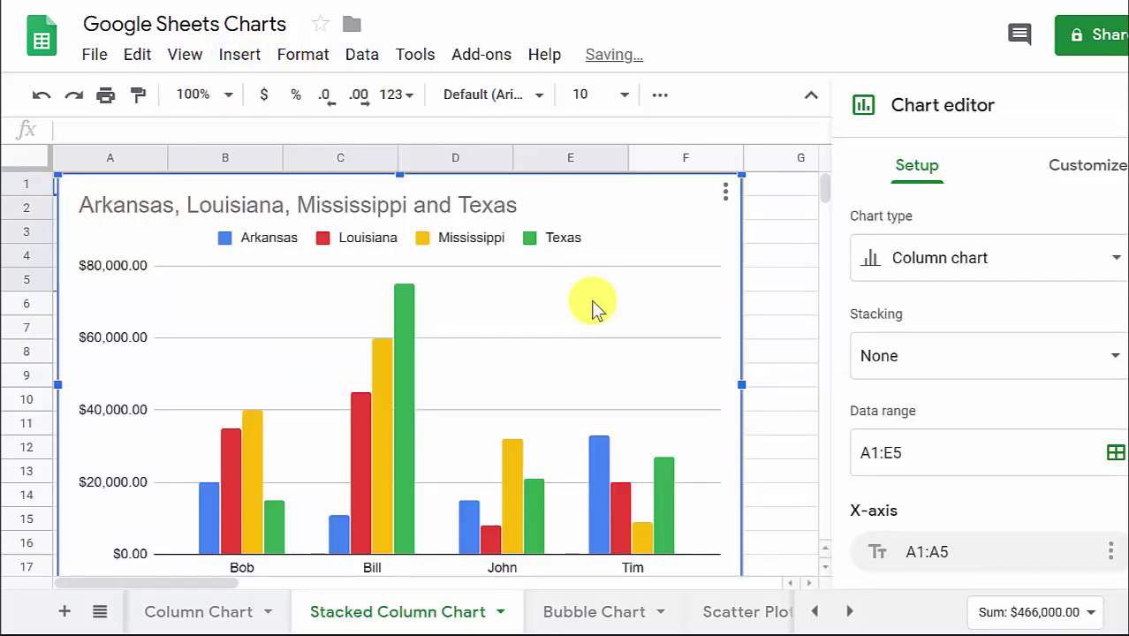
scroll(596, 296, down, 2)
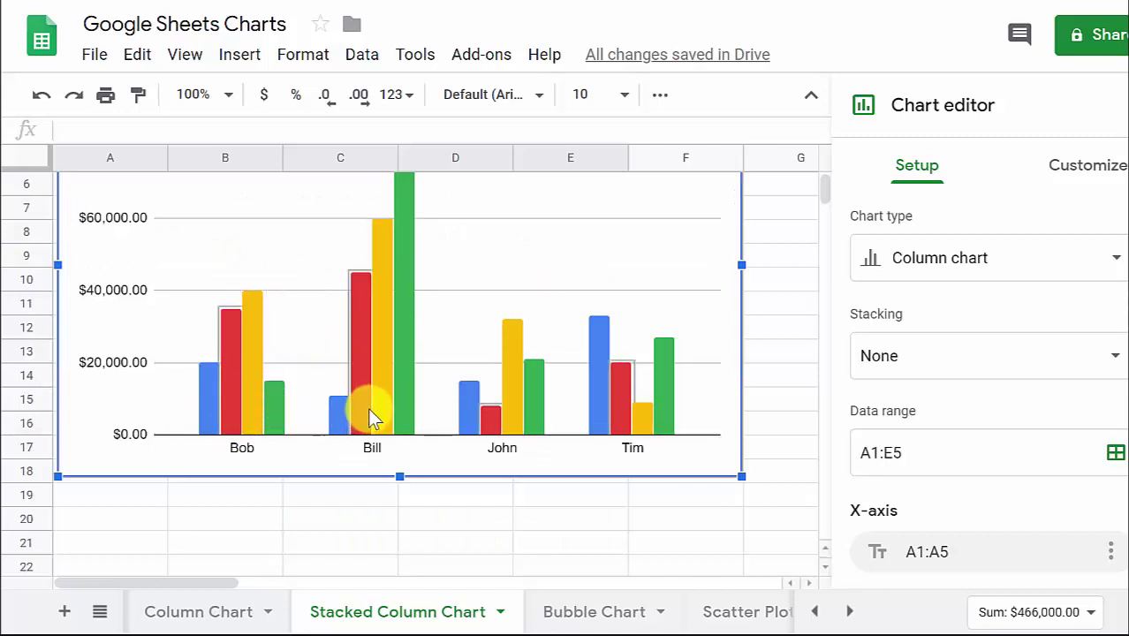
scroll(368, 407, up, 2)
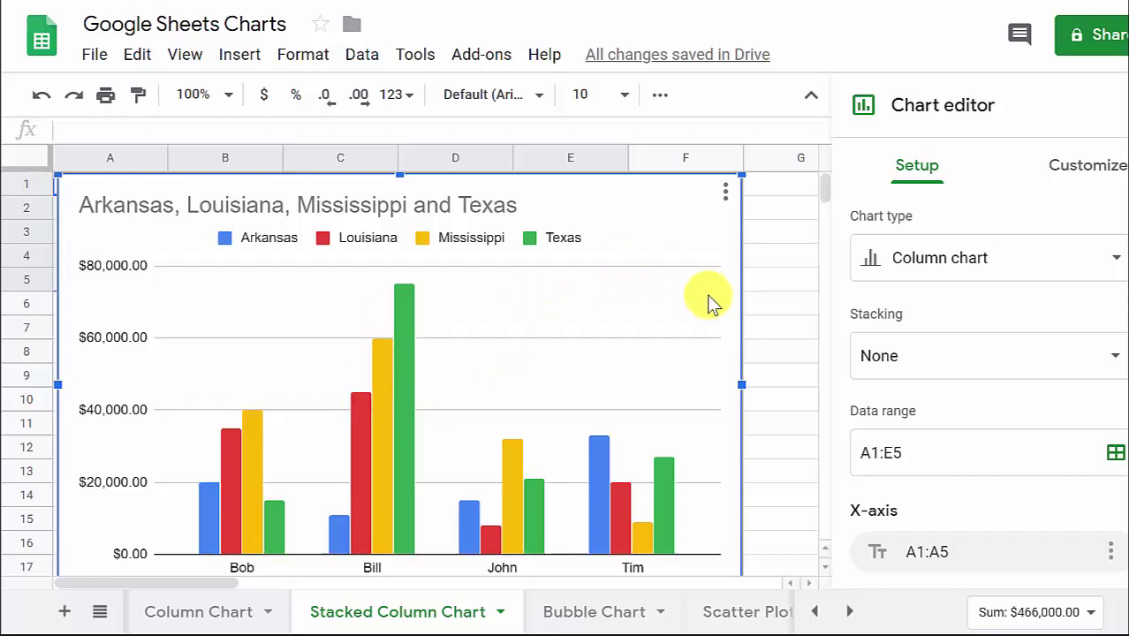
Change the chart type from the regular column chart to a stacked column chart
click(1109, 260)
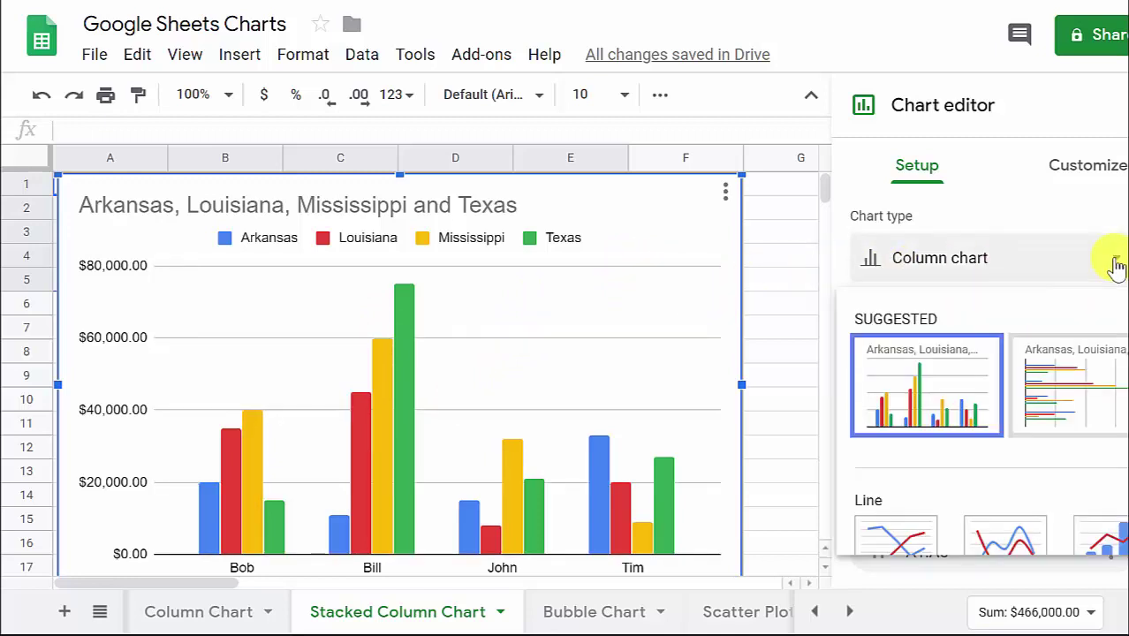
scroll(1058, 325, down, 1)
scroll(1058, 325, down, 3)
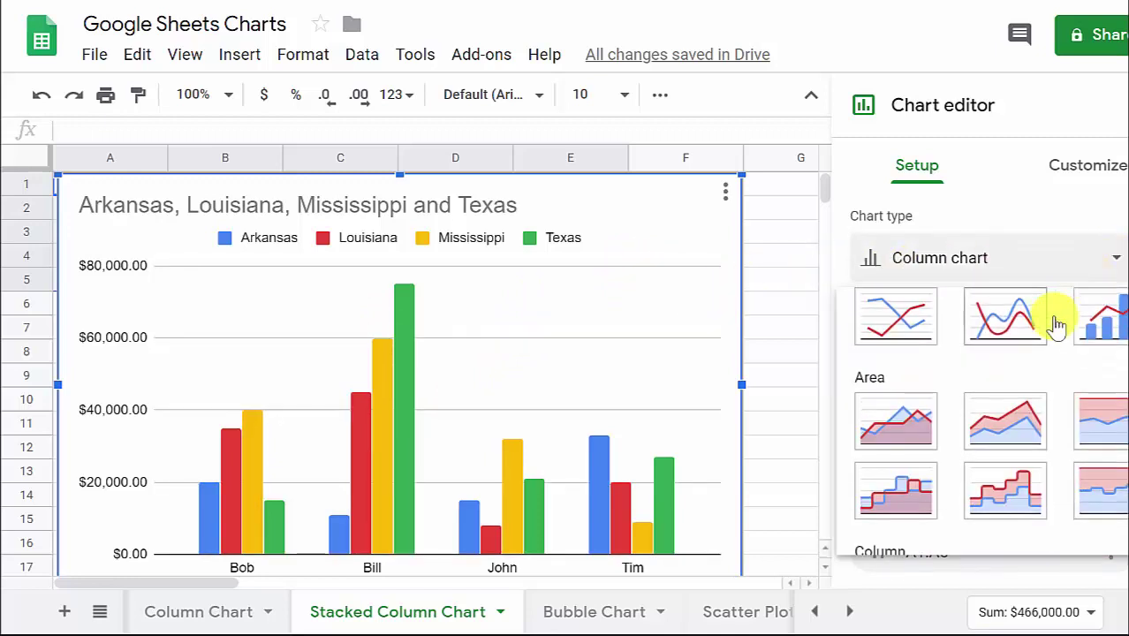
scroll(1058, 325, down, 2)
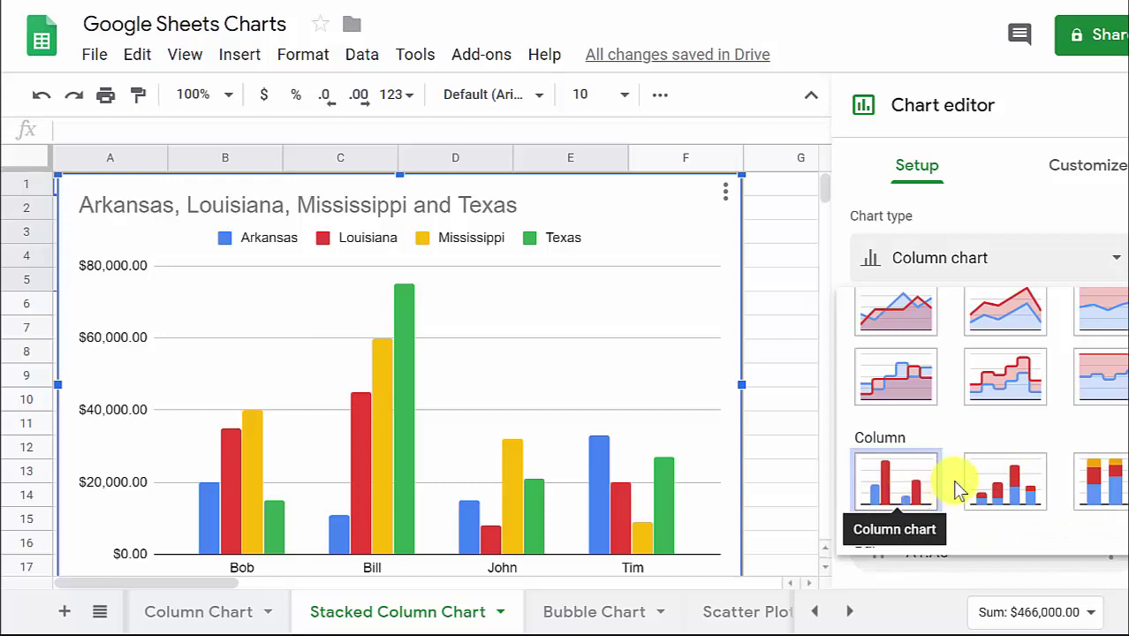
click(1005, 487)
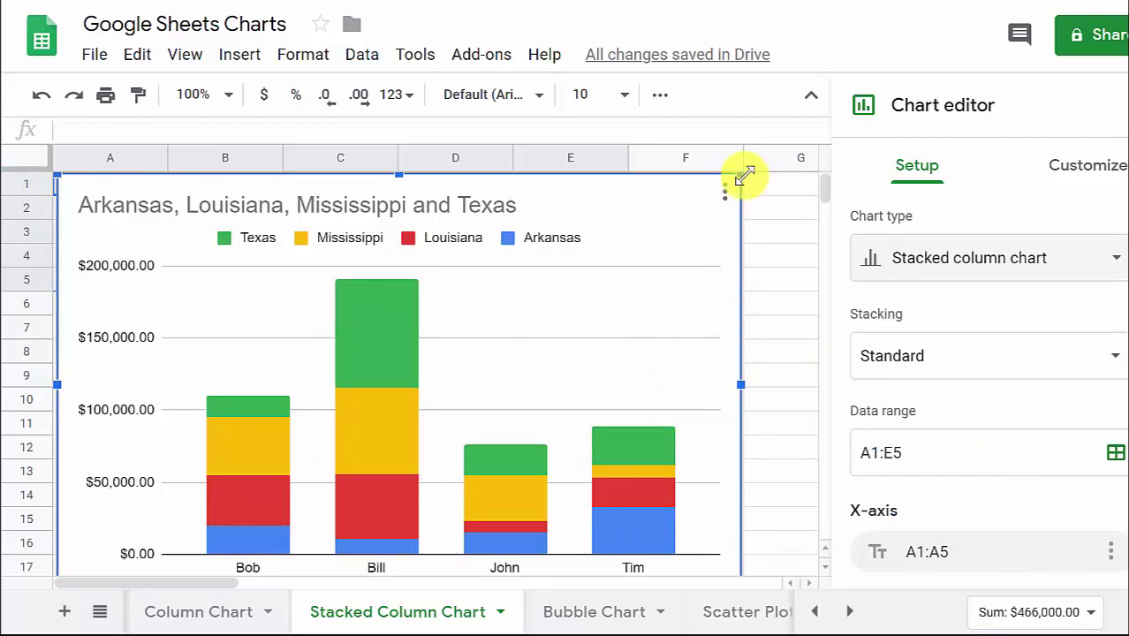
Shrink the chart so it fits within the visible rows, and review its stacking, data range and series settings
drag(743, 177, 680, 196)
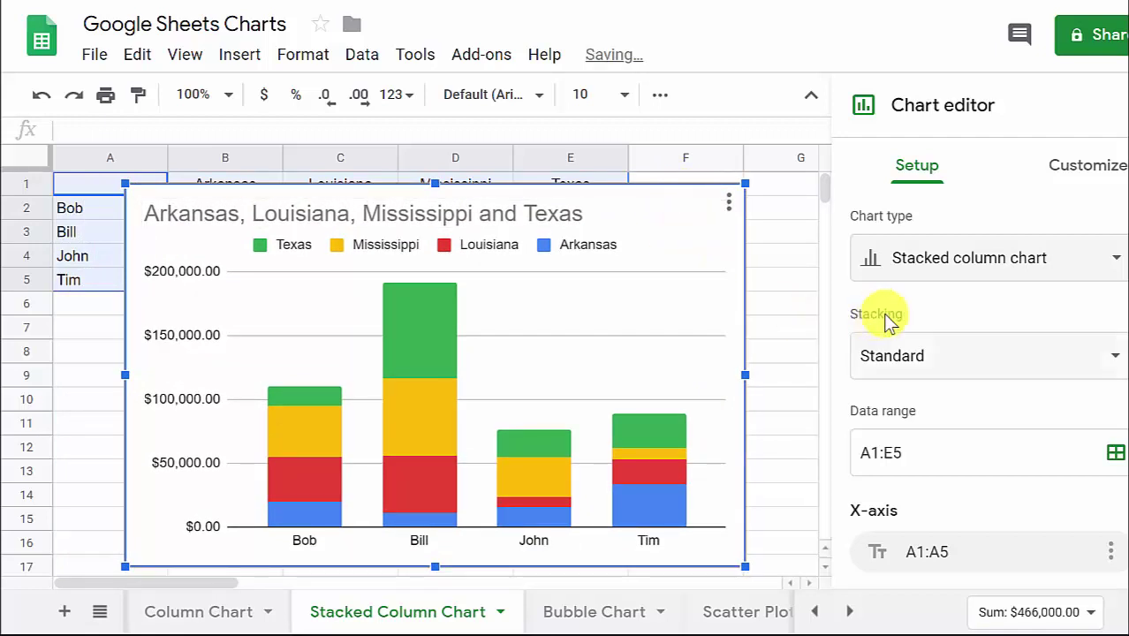
scroll(1084, 251, down, 2)
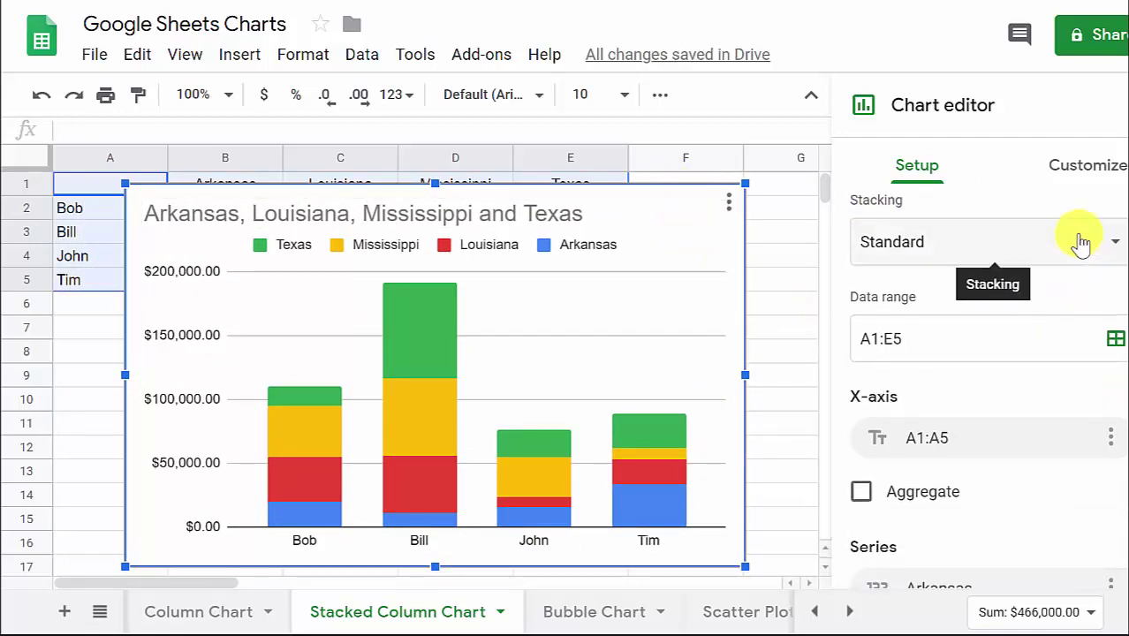
scroll(1082, 245, down, 5)
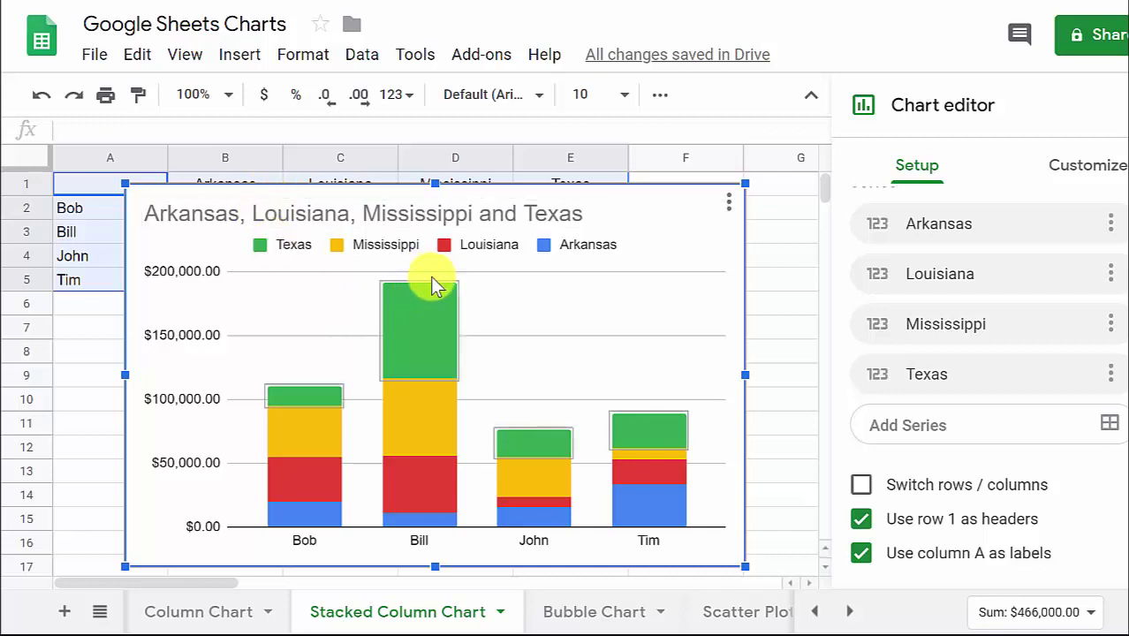
scroll(952, 333, up, 1)
scroll(971, 300, up, 5)
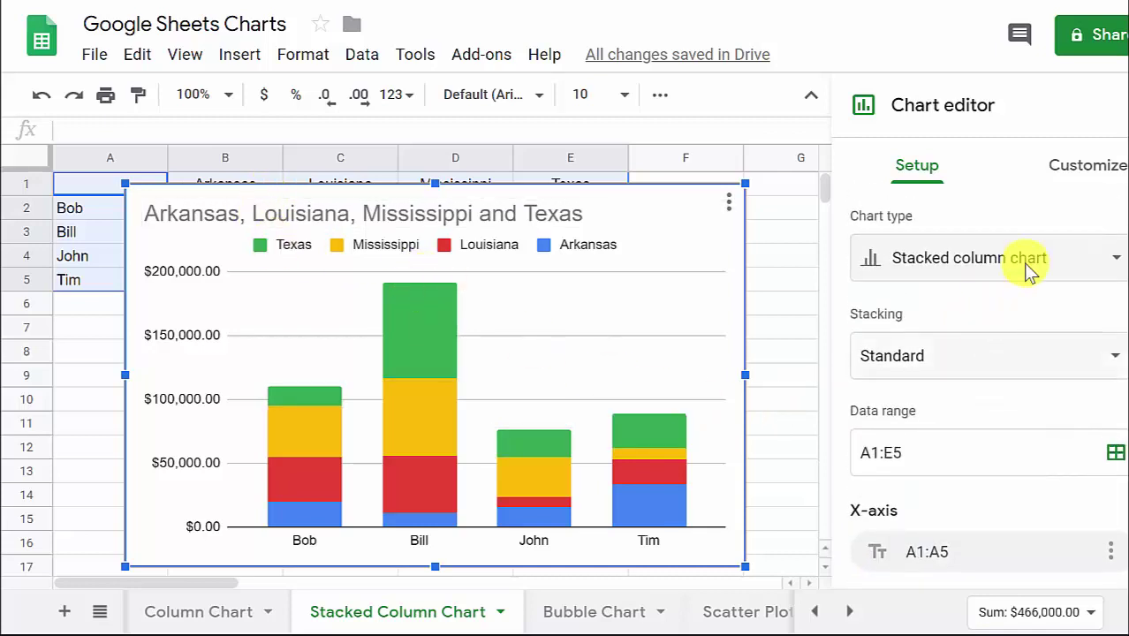
Set the chart's background color to medium gray in the chart style settings
click(1096, 173)
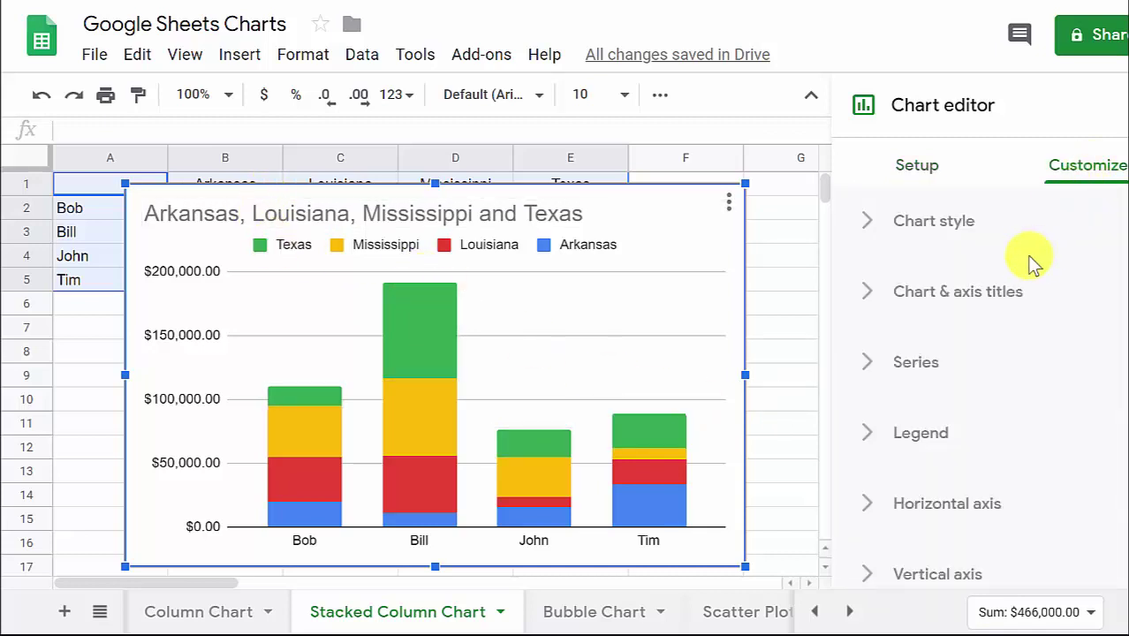
click(890, 246)
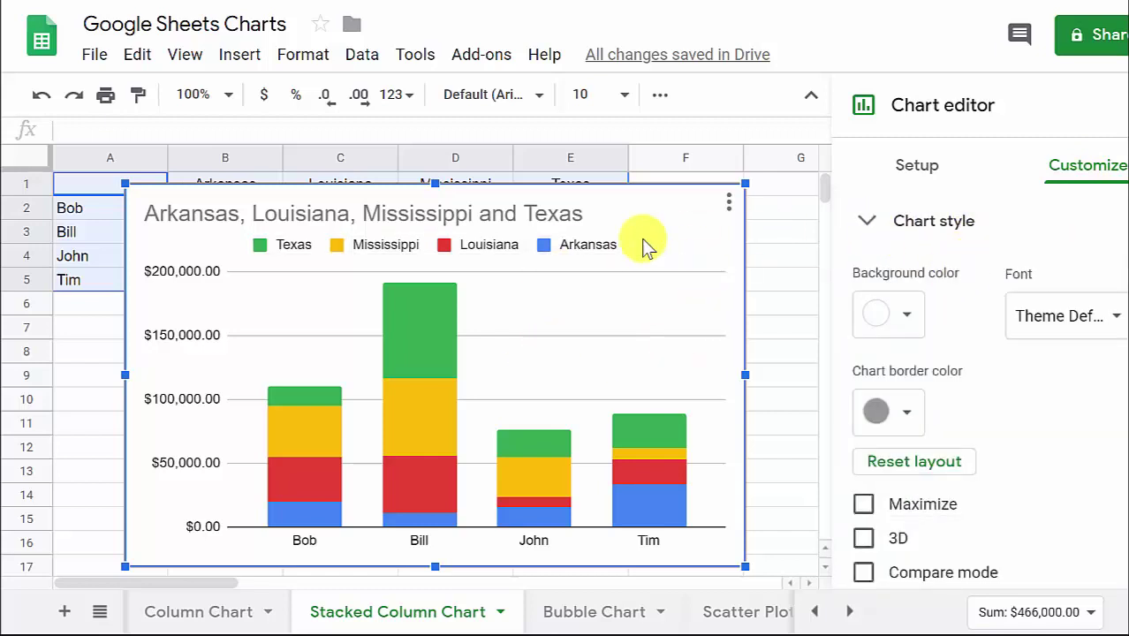
click(911, 323)
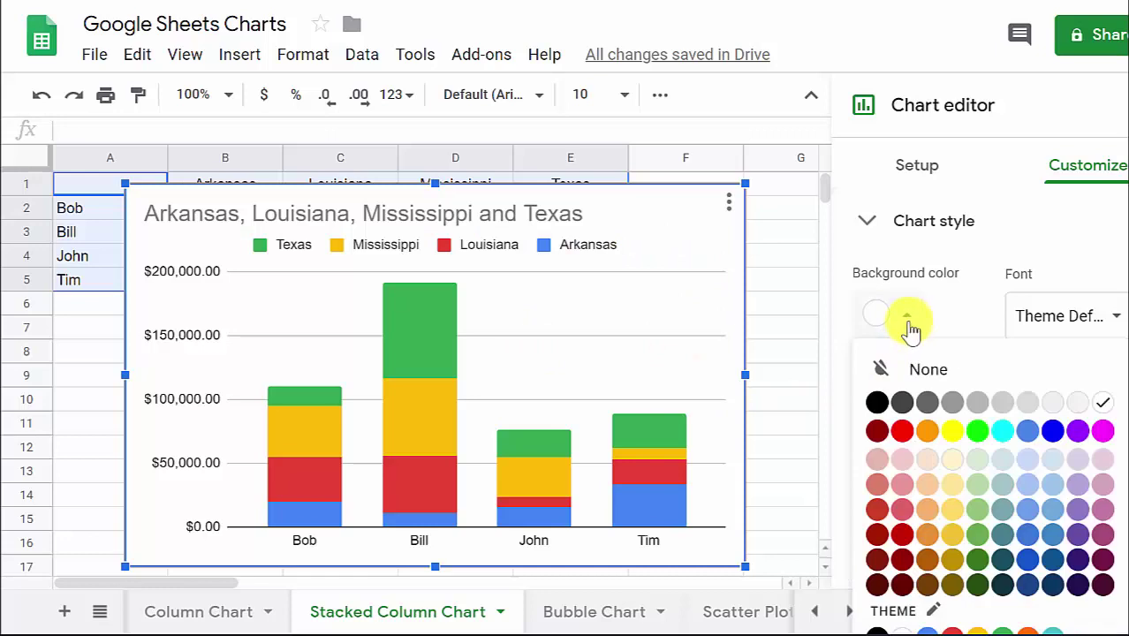
click(978, 405)
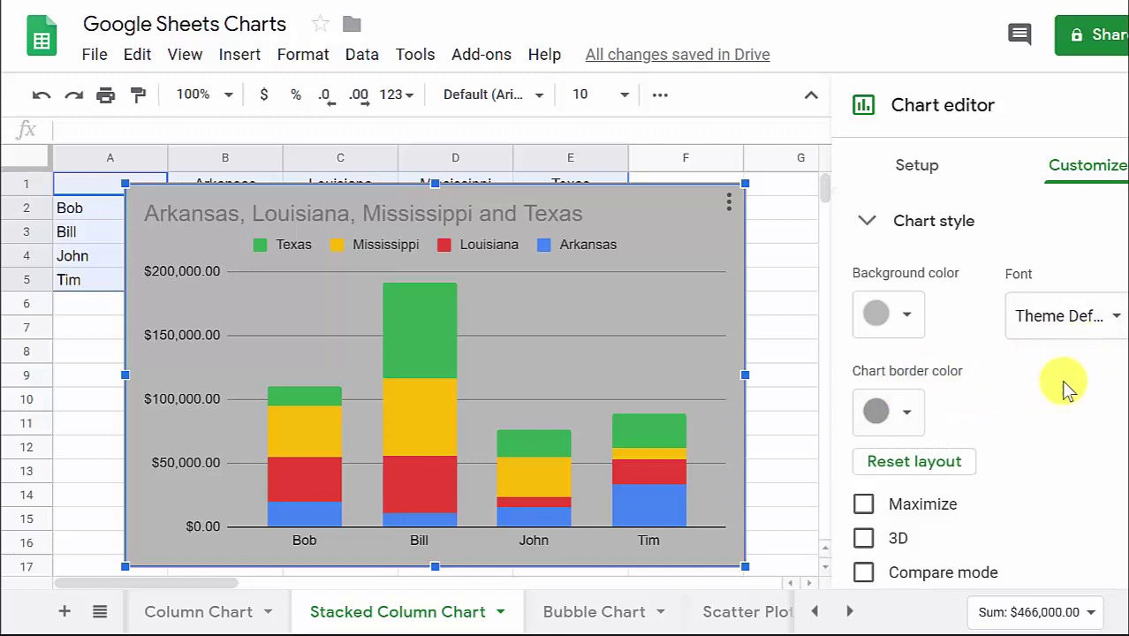
Try the Maximize and 3D options on the chart, turning each one off again
scroll(1075, 354, down, 1)
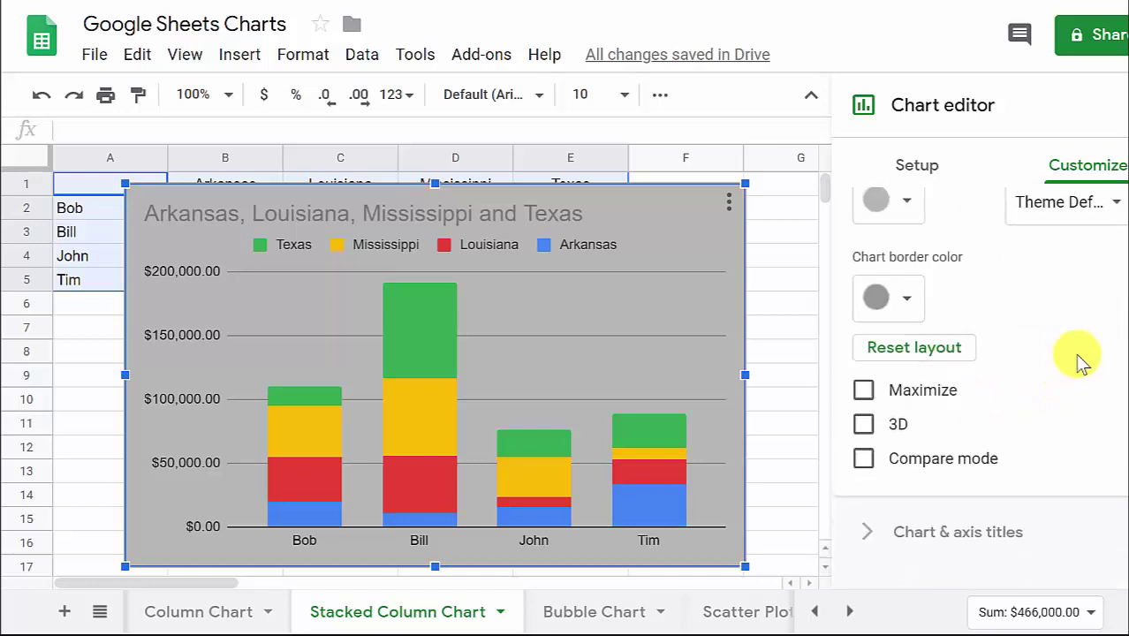
click(862, 391)
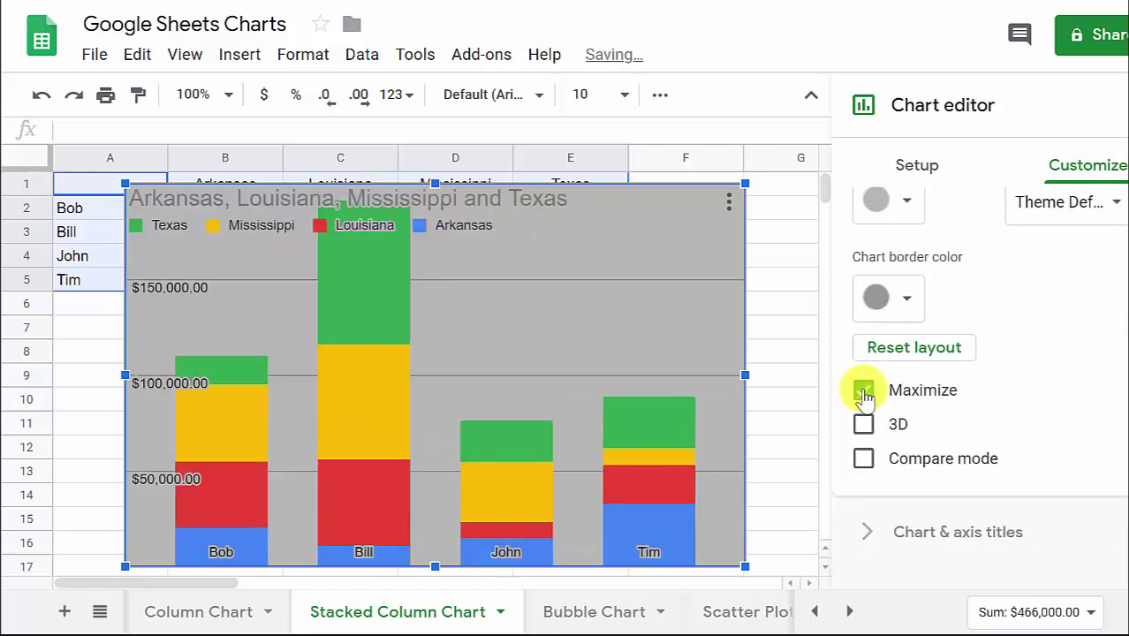
click(863, 392)
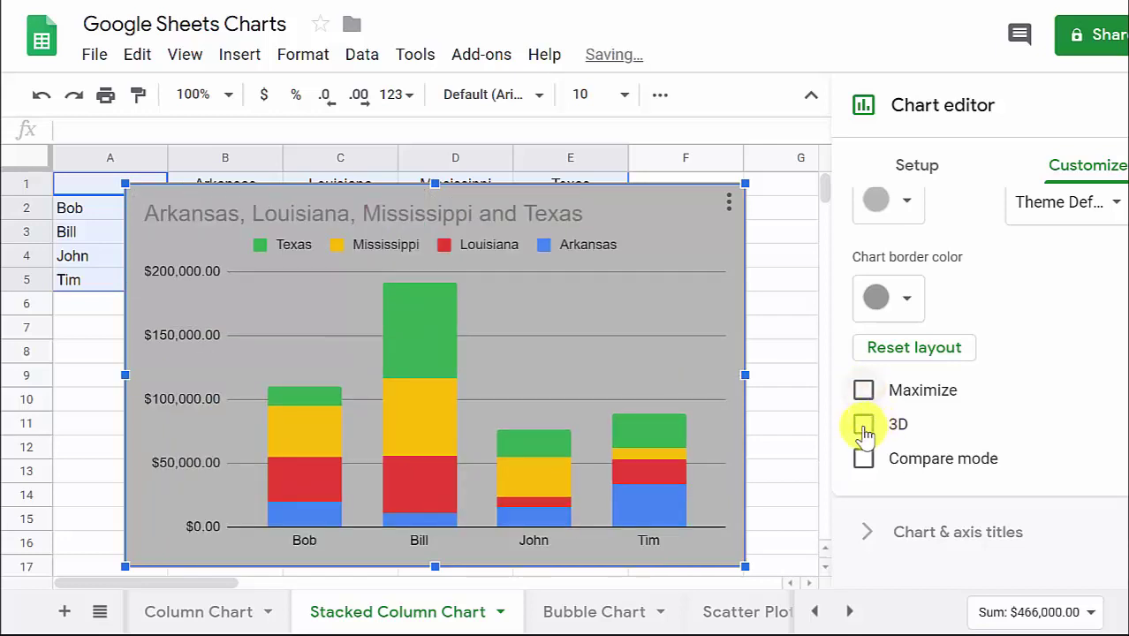
click(863, 426)
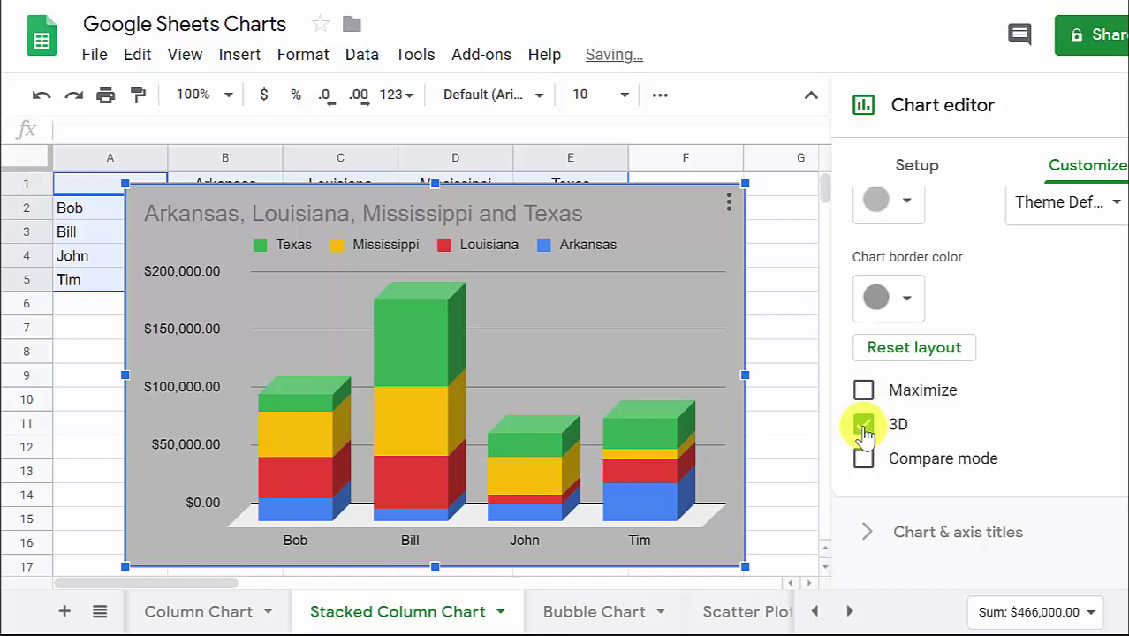
click(863, 426)
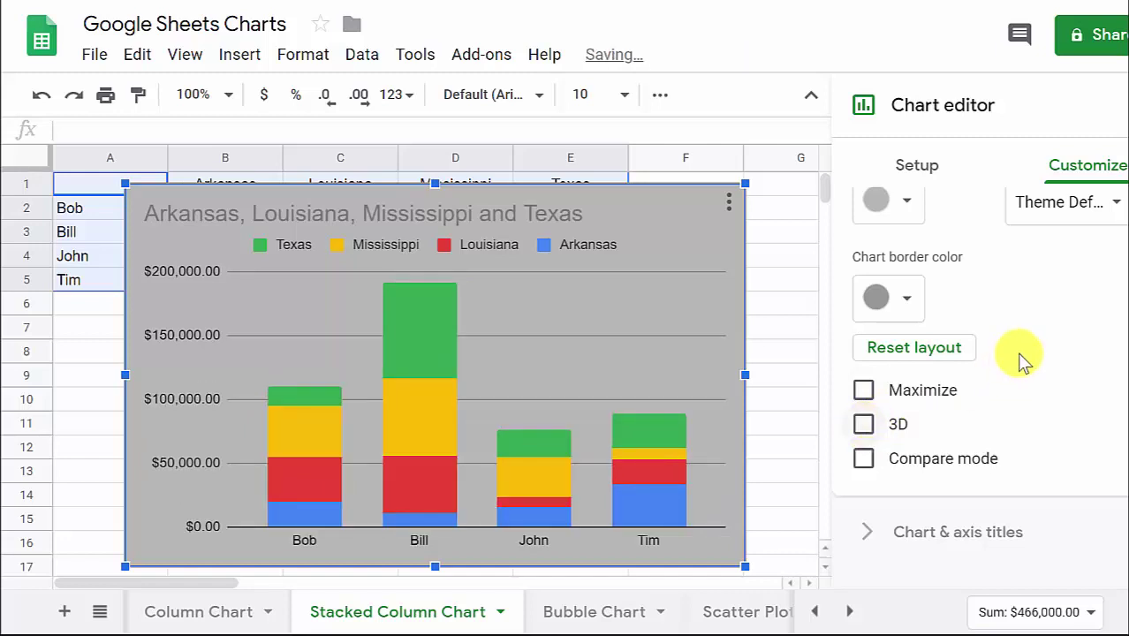
Set the chart border color to red
click(910, 302)
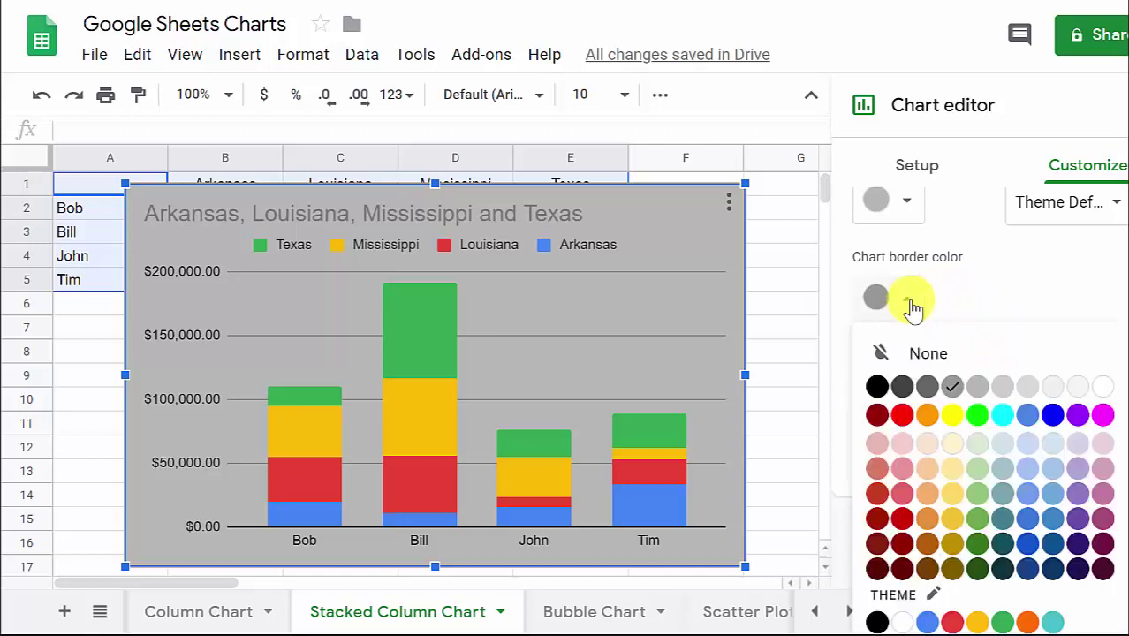
click(904, 419)
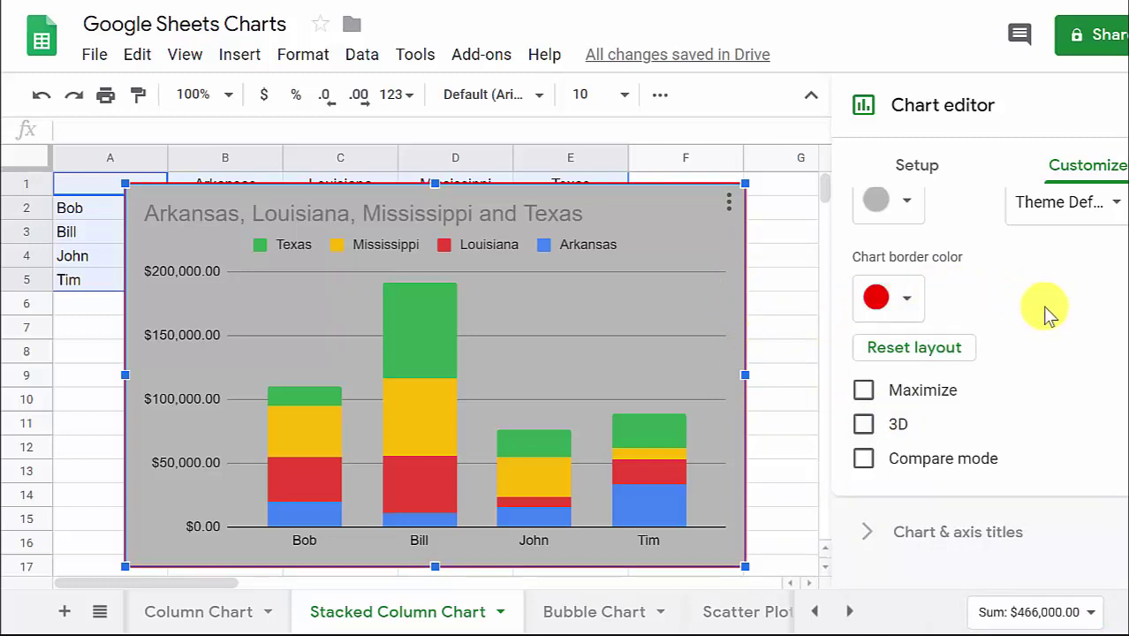
Replace the automatic chart title with "Sales" in the chart and axis title settings
scroll(1041, 308, down, 3)
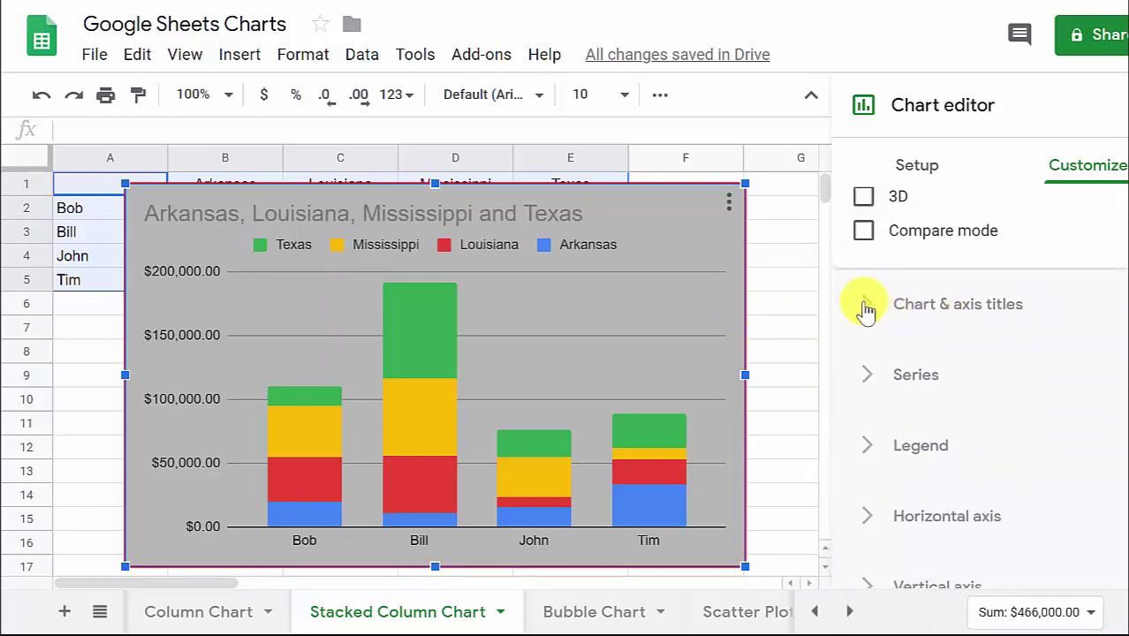
click(864, 307)
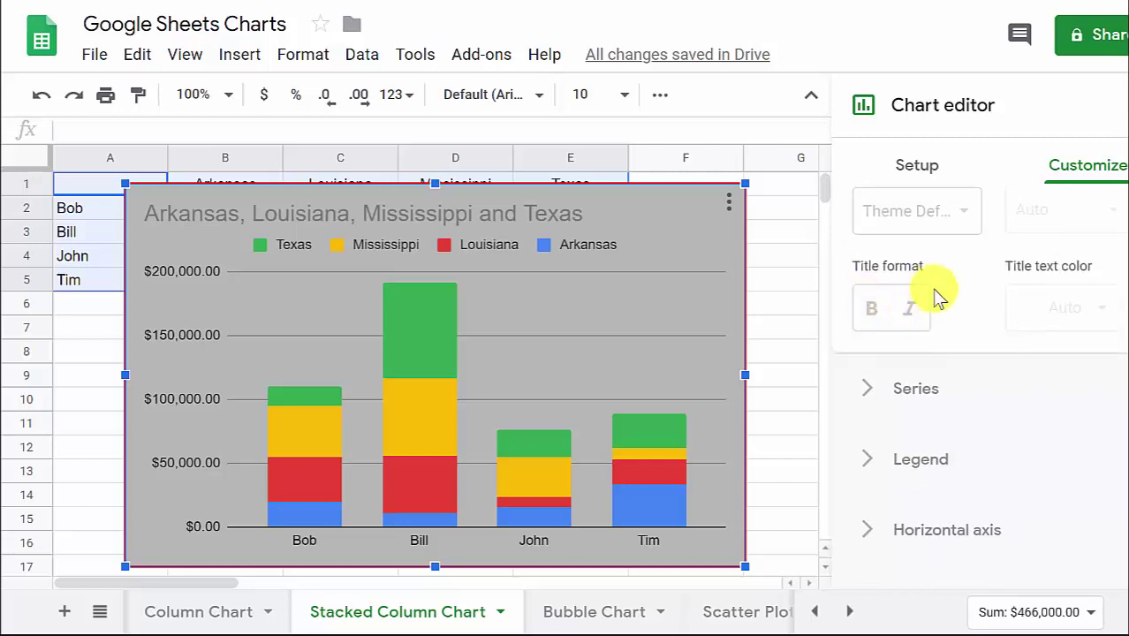
scroll(965, 320, up, 1)
scroll(964, 321, up, 1)
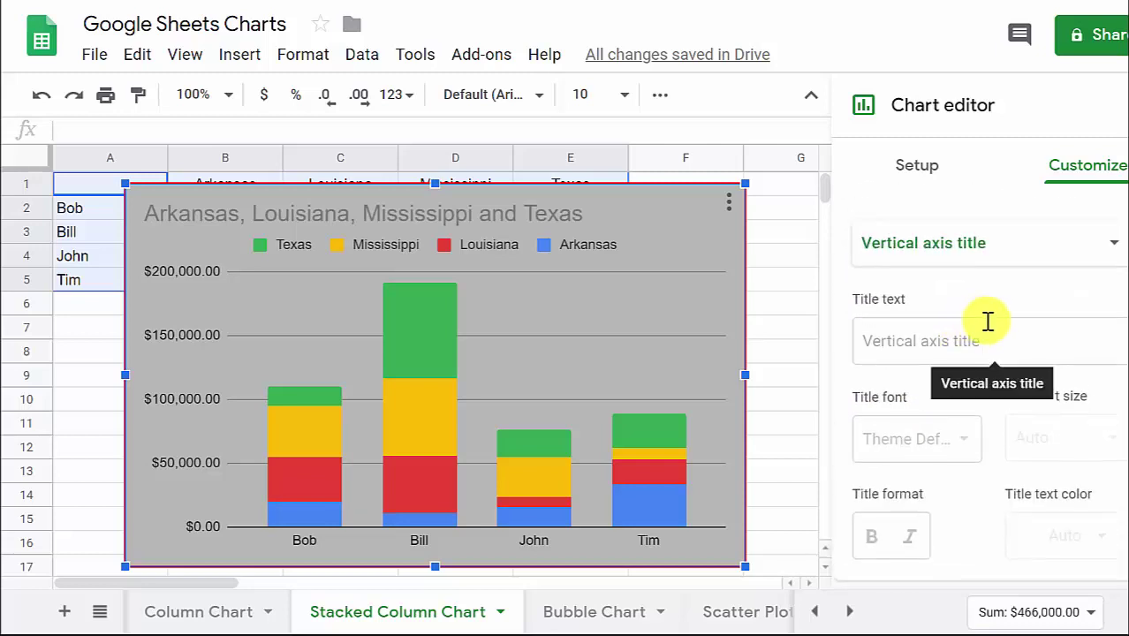
scroll(987, 318, up, 1)
click(1108, 357)
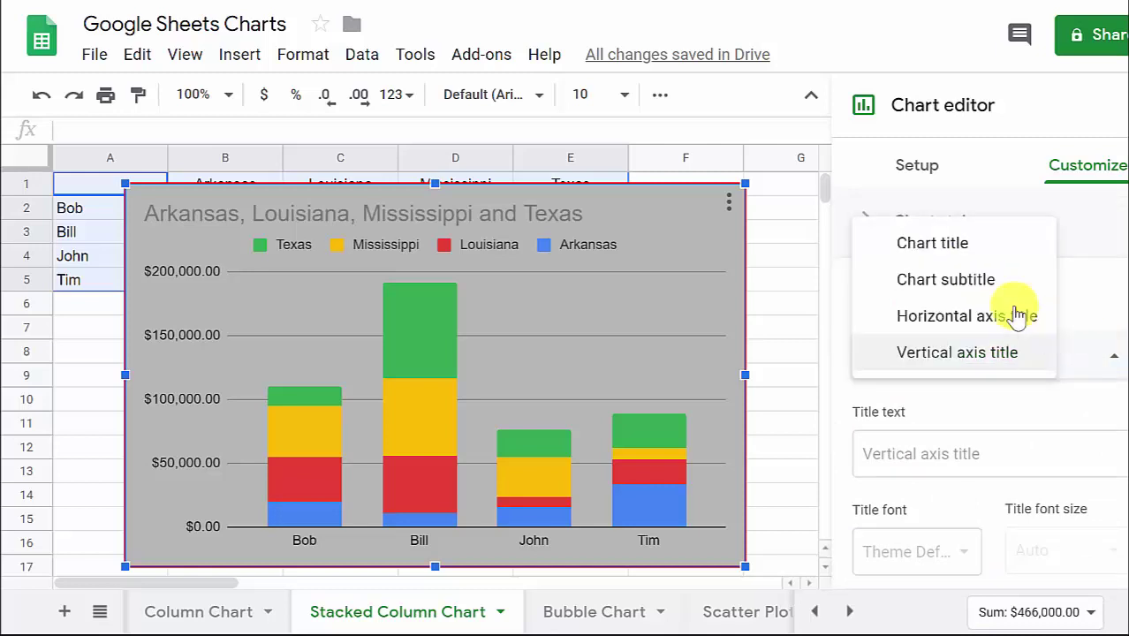
click(932, 243)
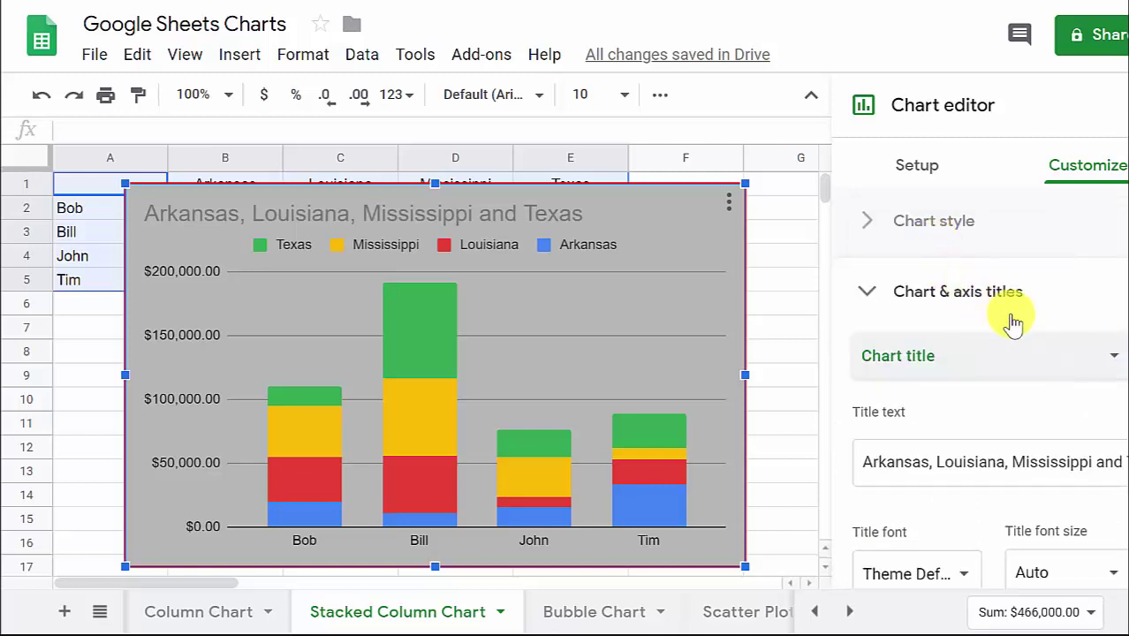
scroll(1003, 305, down, 1)
click(931, 350)
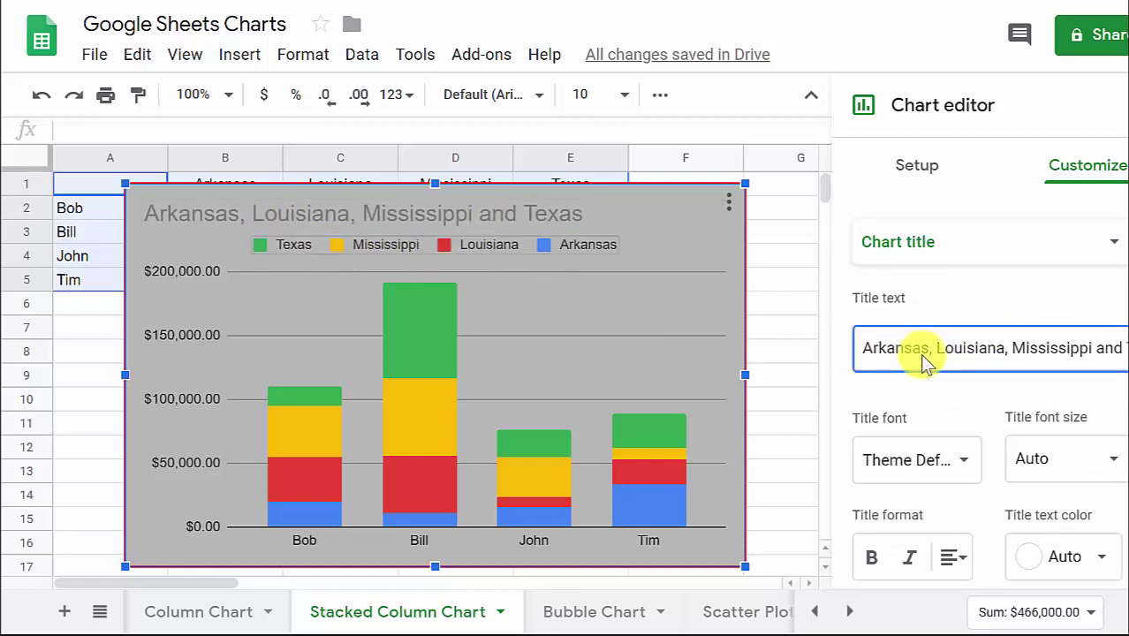
triple_click(931, 350)
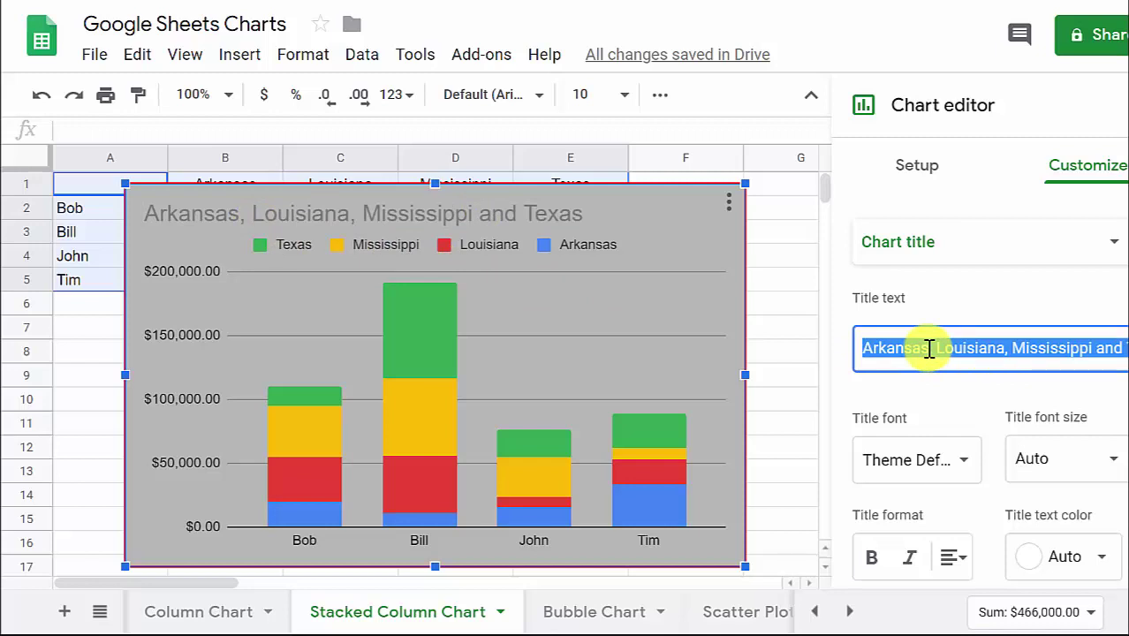
text(Sales)
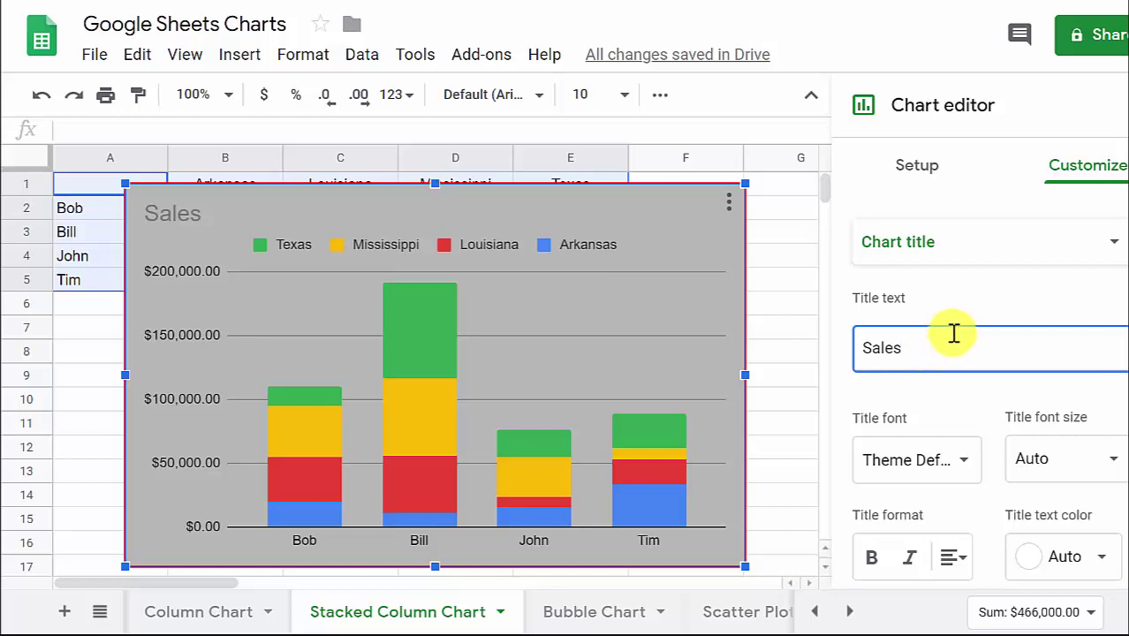
Add the horizontal axis title "Sales Person" to the chart
click(1114, 250)
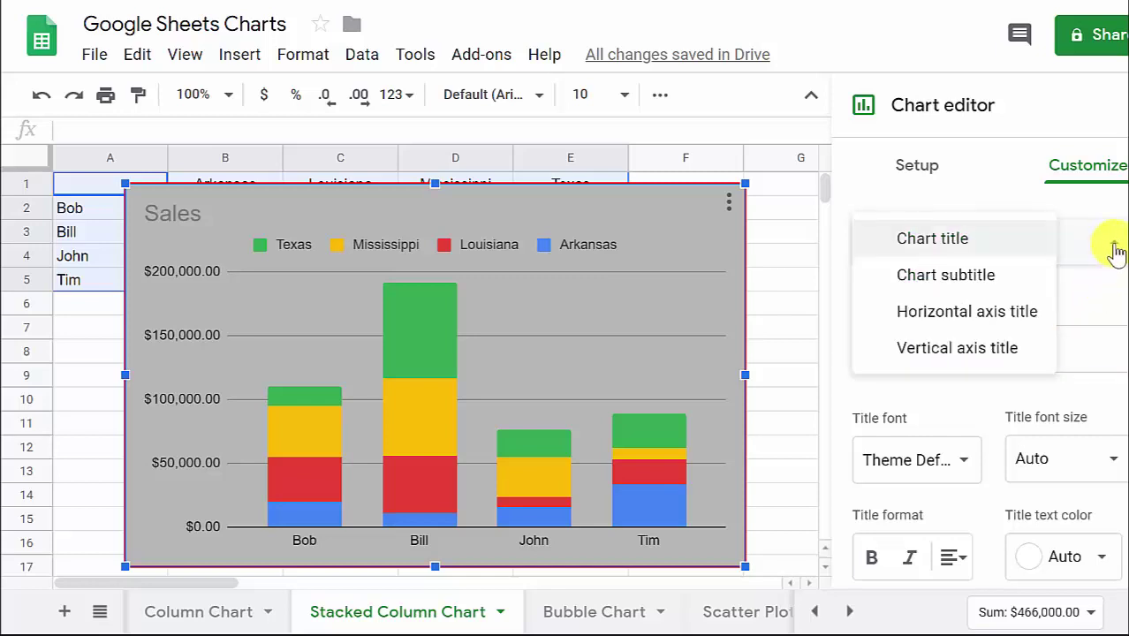
click(1006, 313)
click(959, 339)
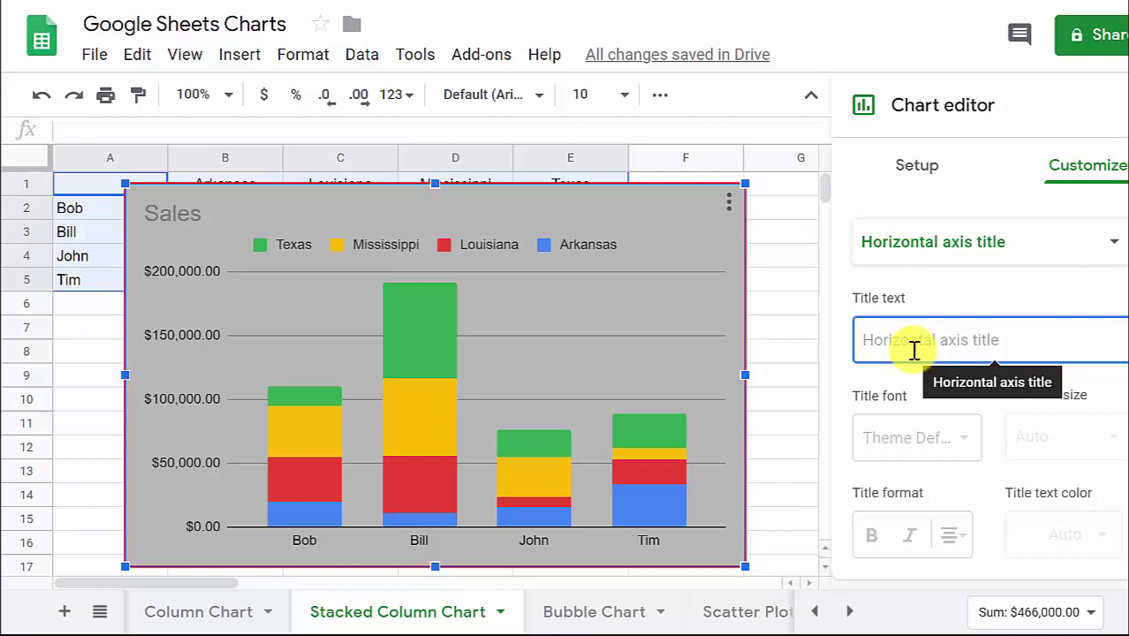
text(Sales Person)
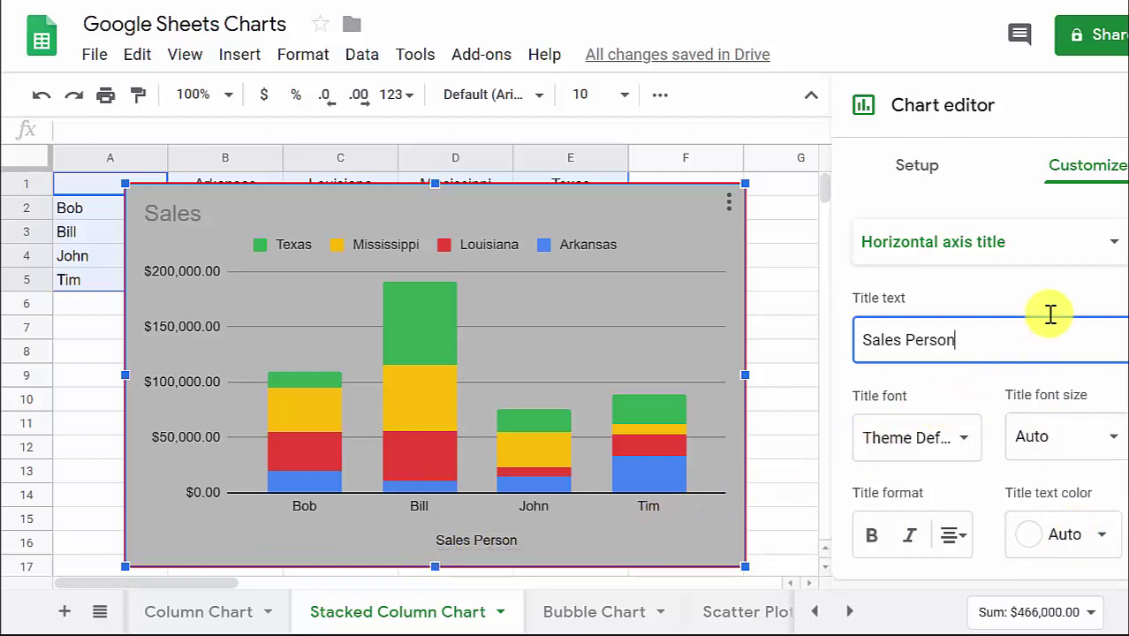
Add the vertical axis title "Sales" to the chart
click(1113, 256)
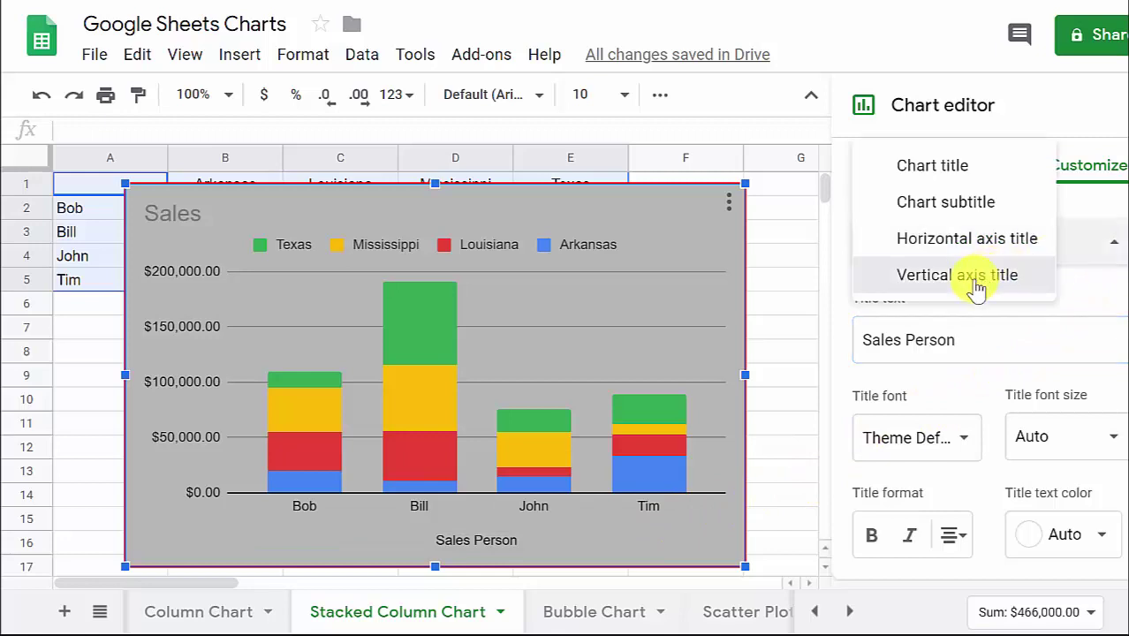
click(913, 278)
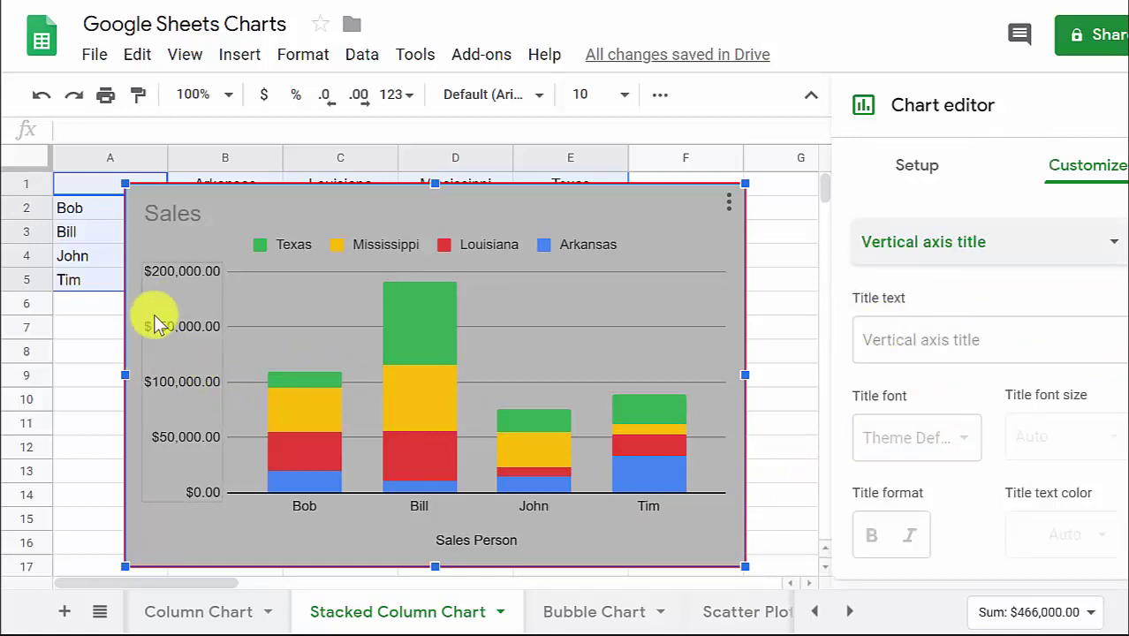
click(946, 342)
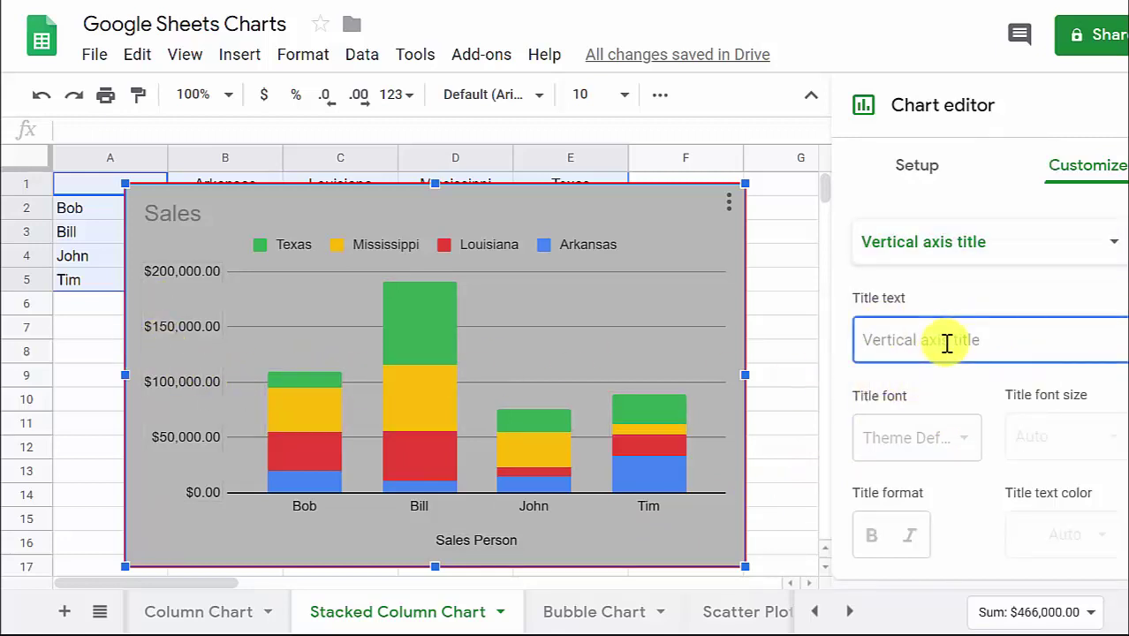
text(Sales)
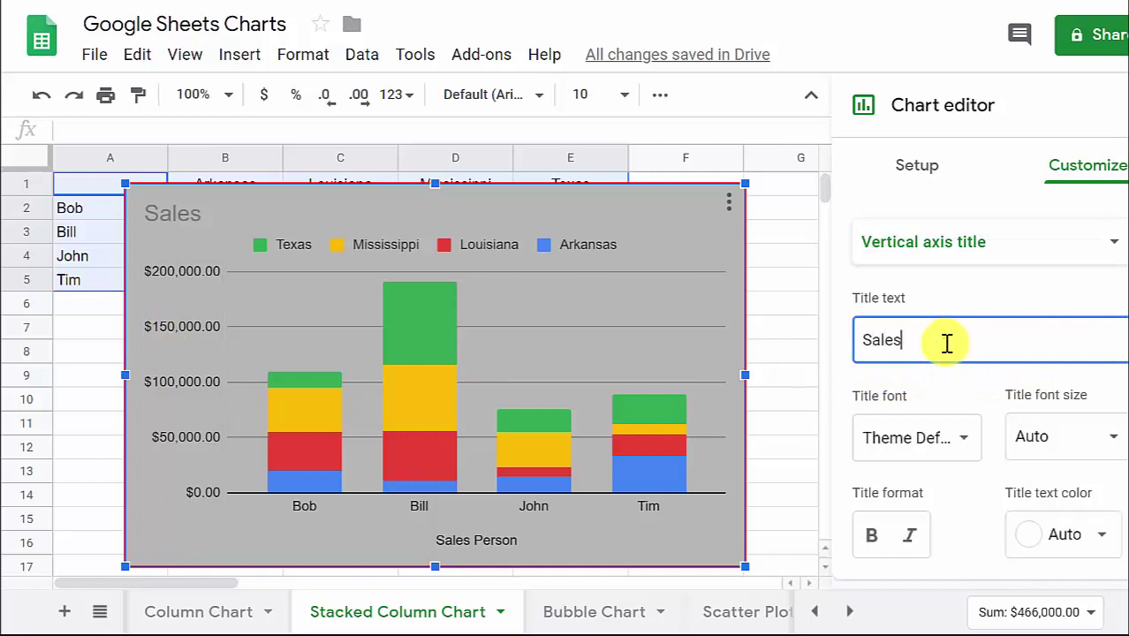
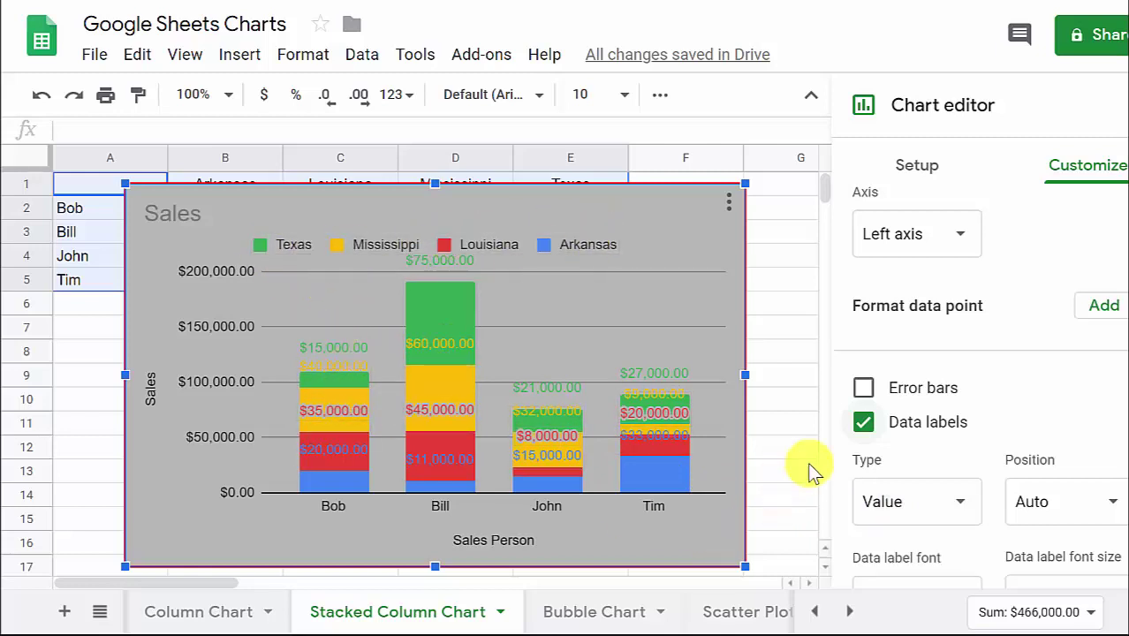
Try the Inside end position for the series data labels, and settle on Center
scroll(1066, 396, down, 2)
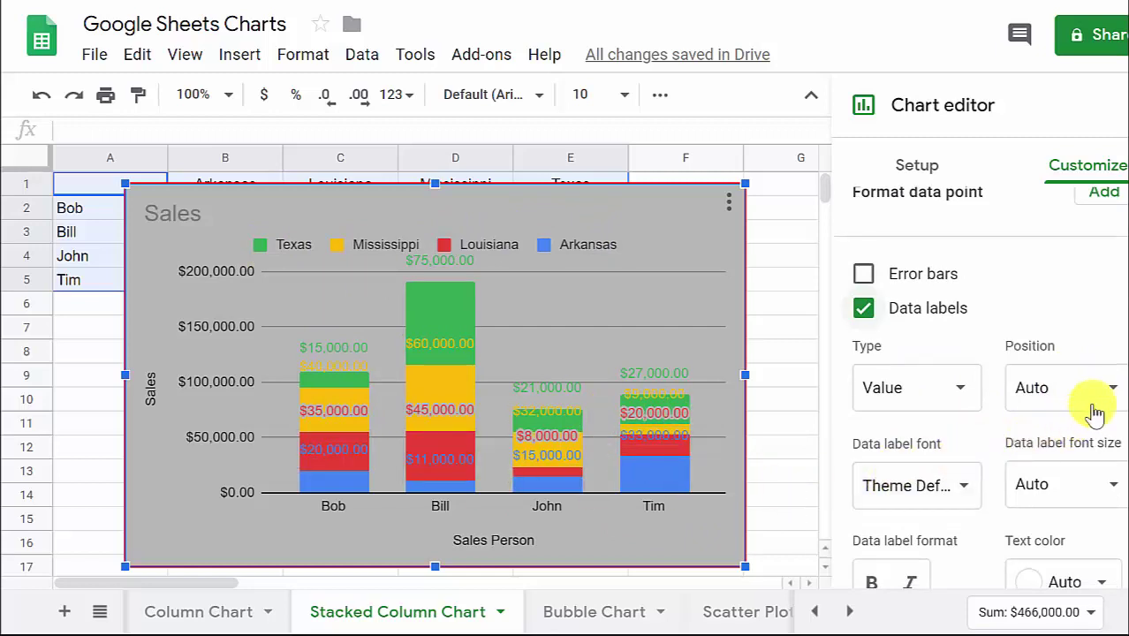
click(1117, 390)
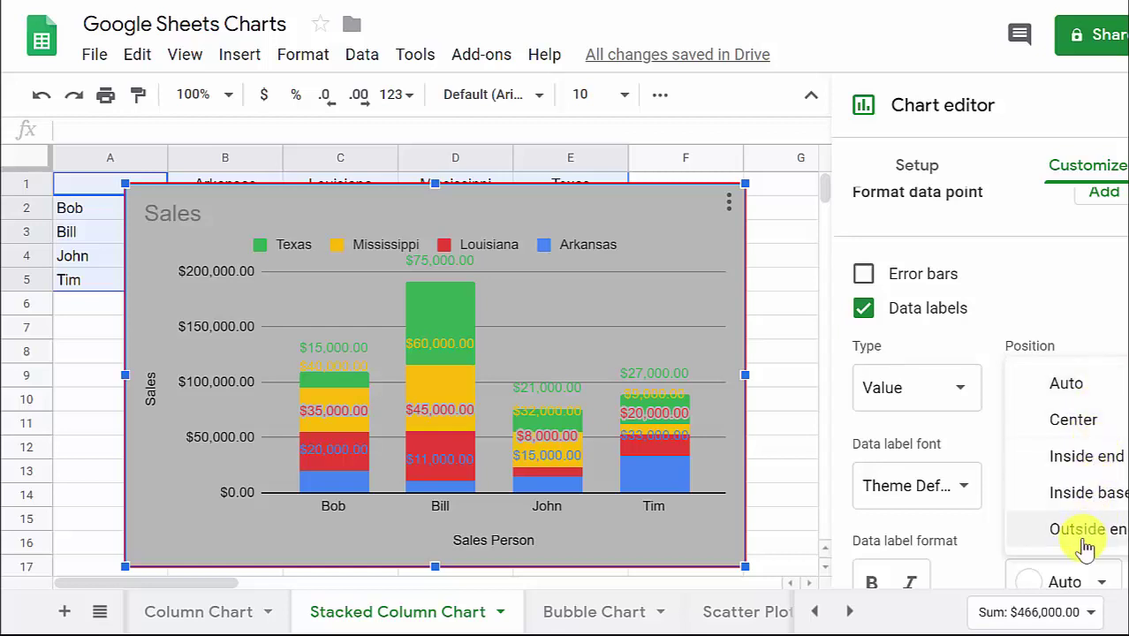
click(1071, 459)
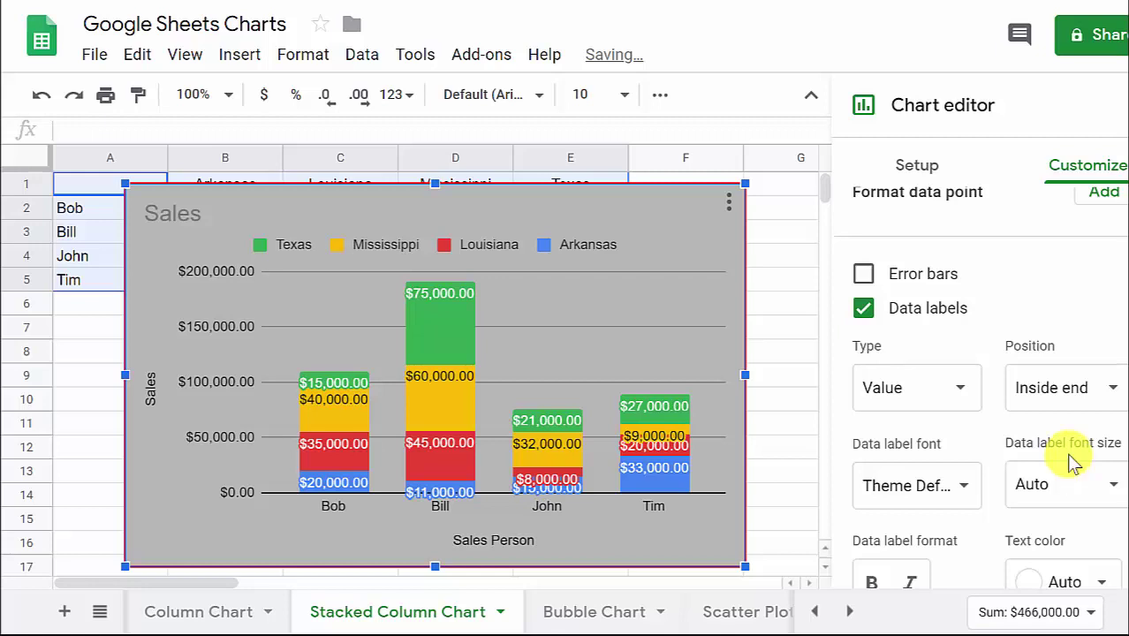
click(1108, 393)
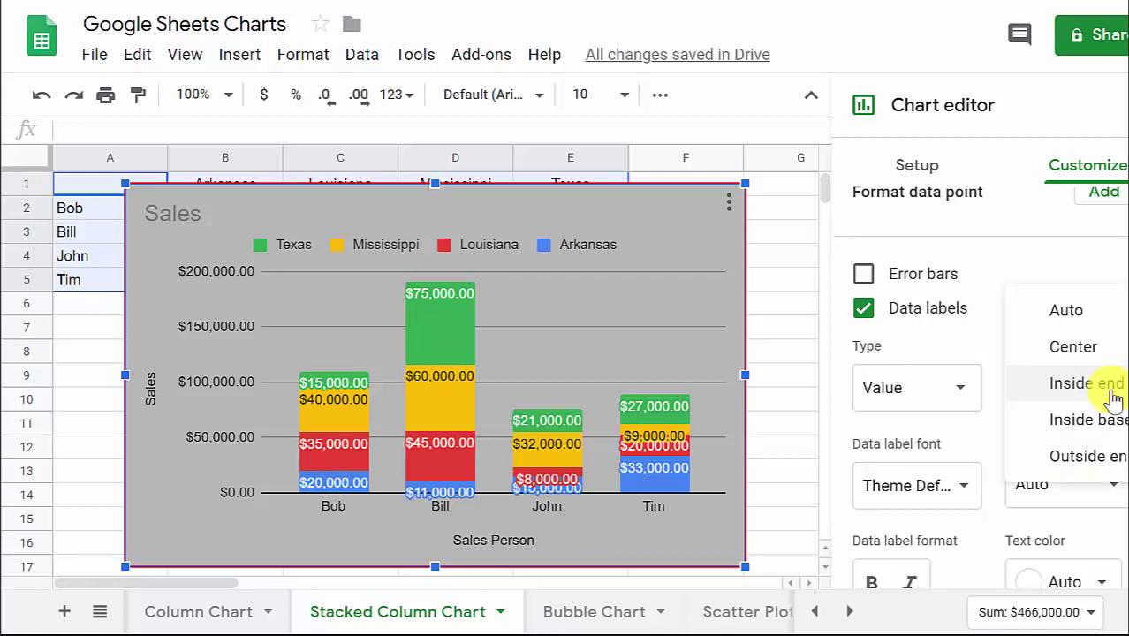
click(1087, 353)
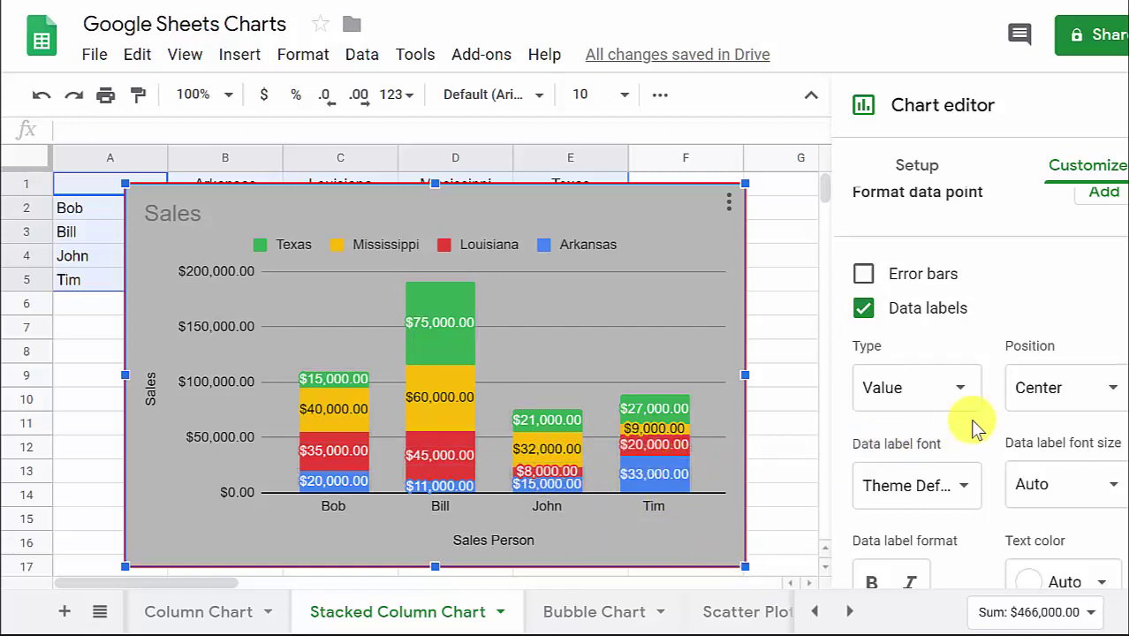
Set the data label font size to 10
scroll(1021, 390, down, 2)
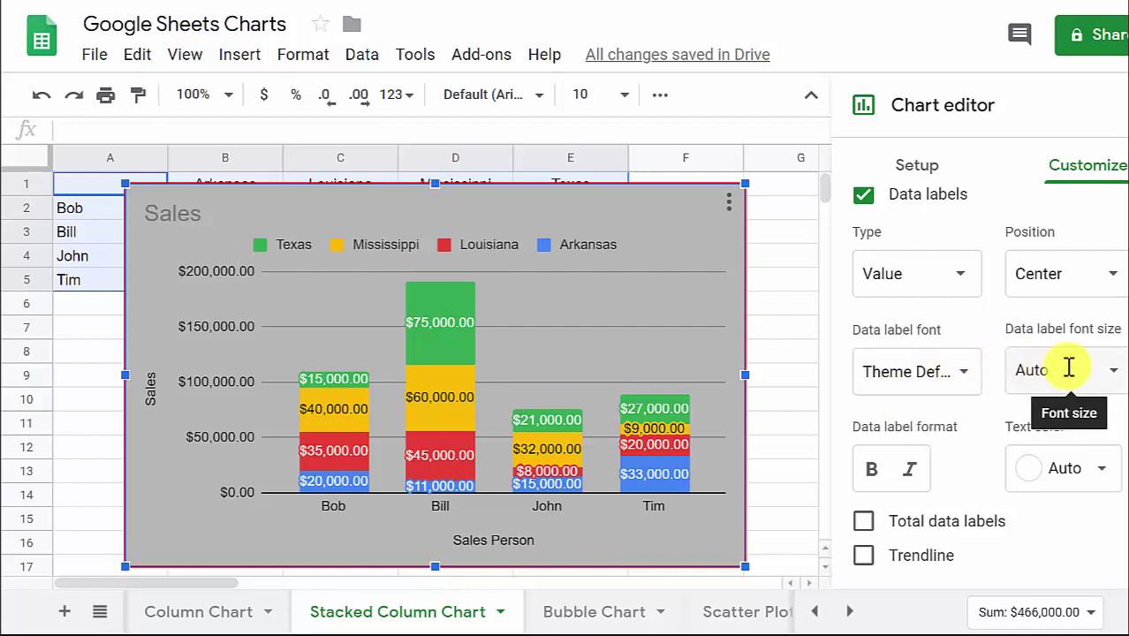
click(1115, 381)
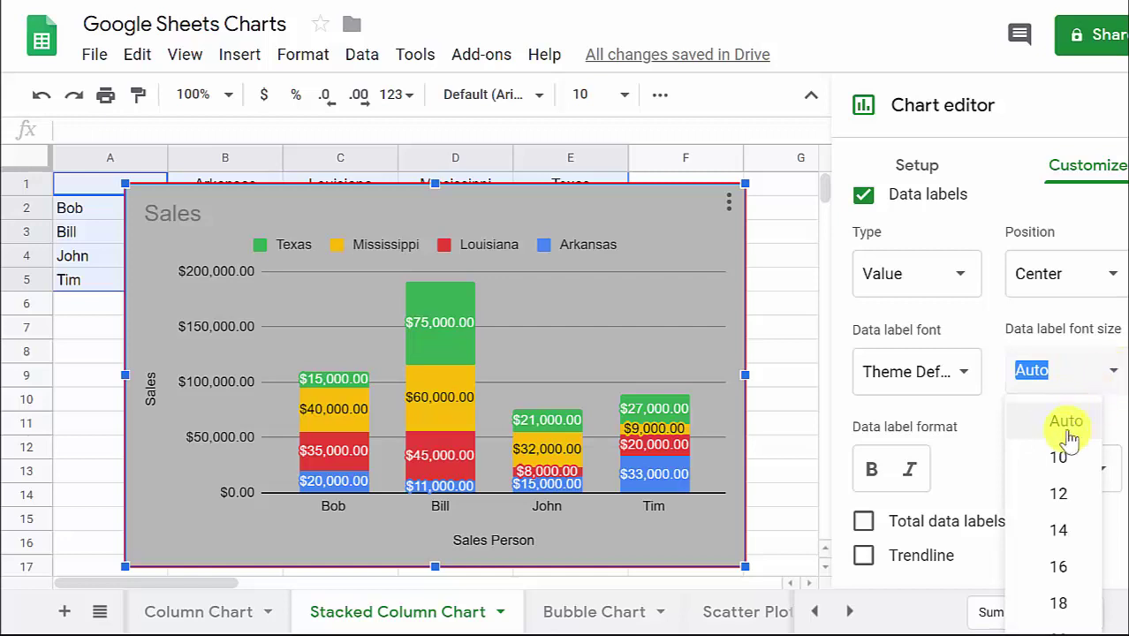
click(1057, 461)
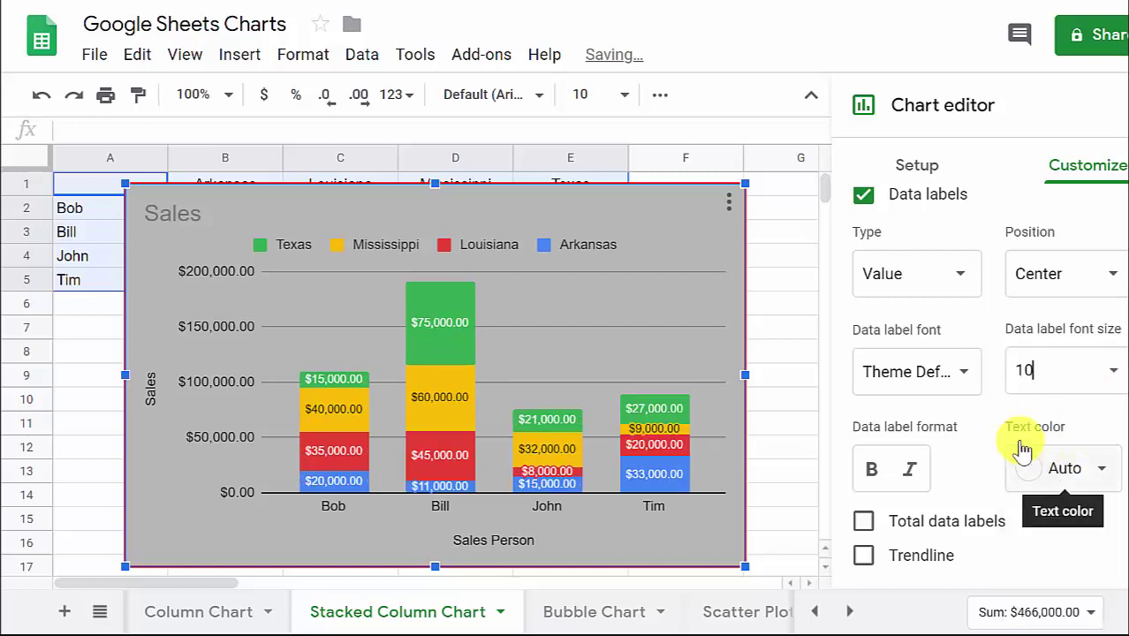
click(655, 445)
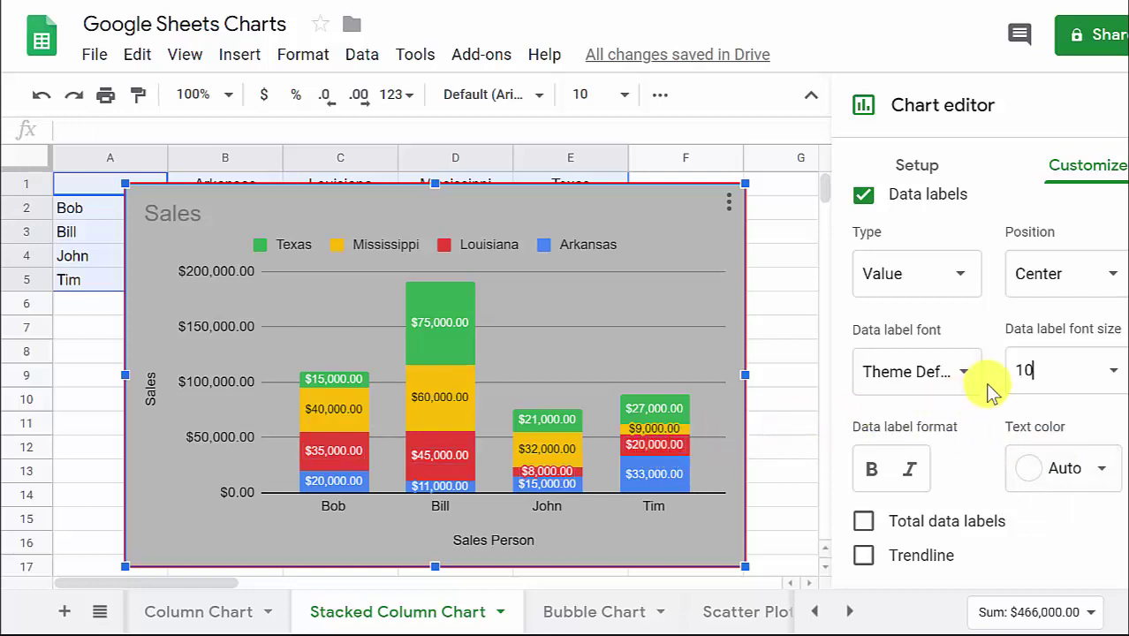
click(653, 218)
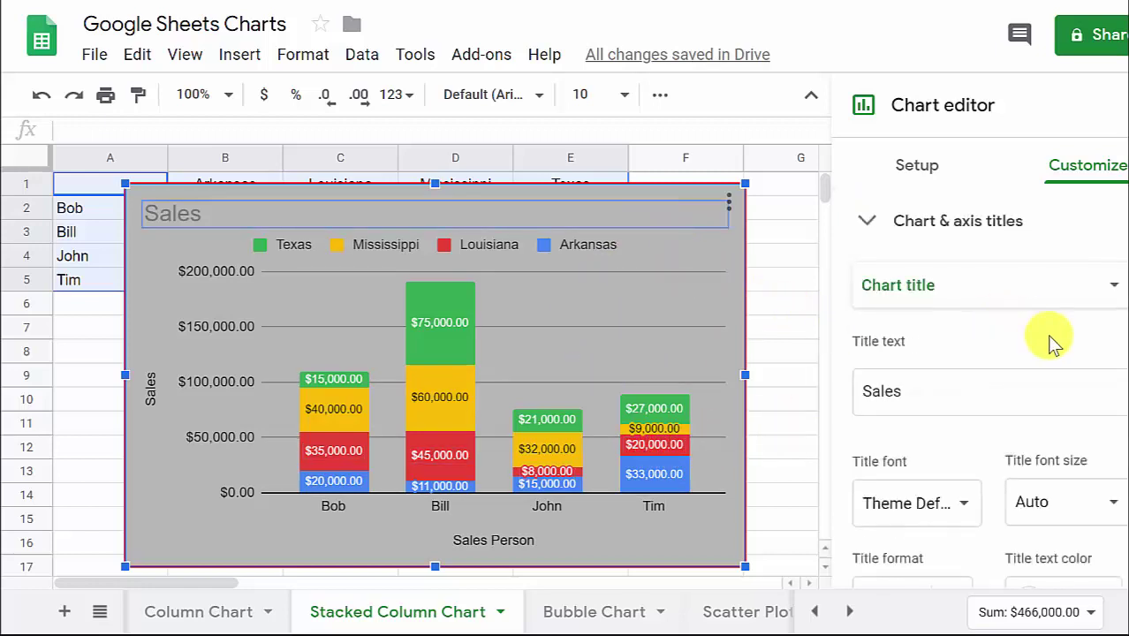
Return to the series settings and turn on total data labels for the stacked columns
scroll(1038, 331, down, 5)
click(877, 285)
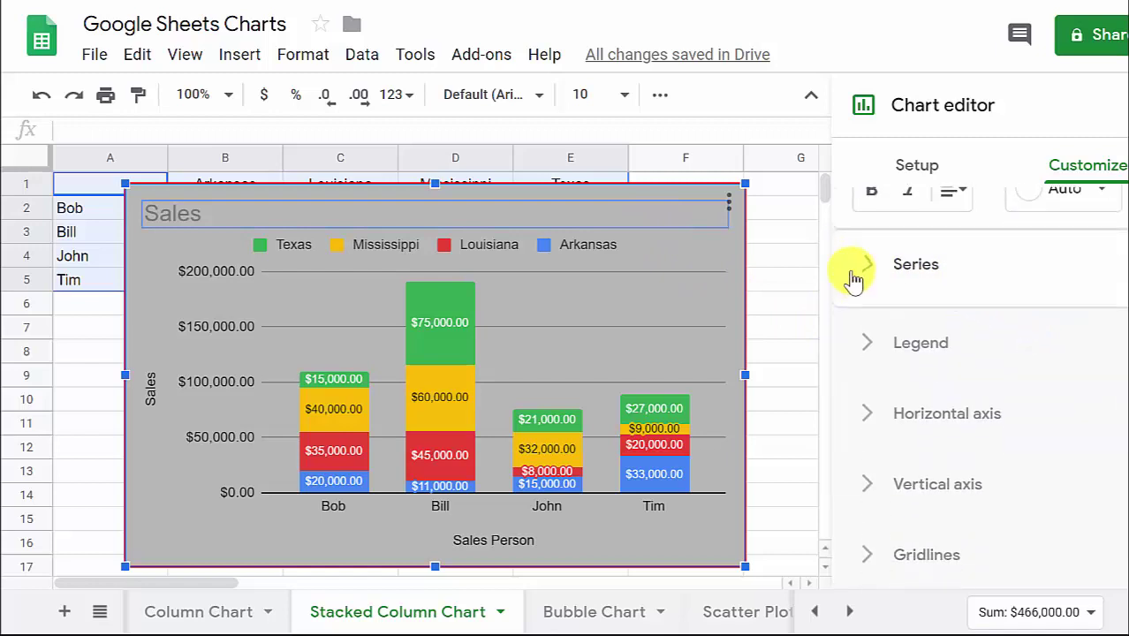
scroll(1020, 319, down, 10)
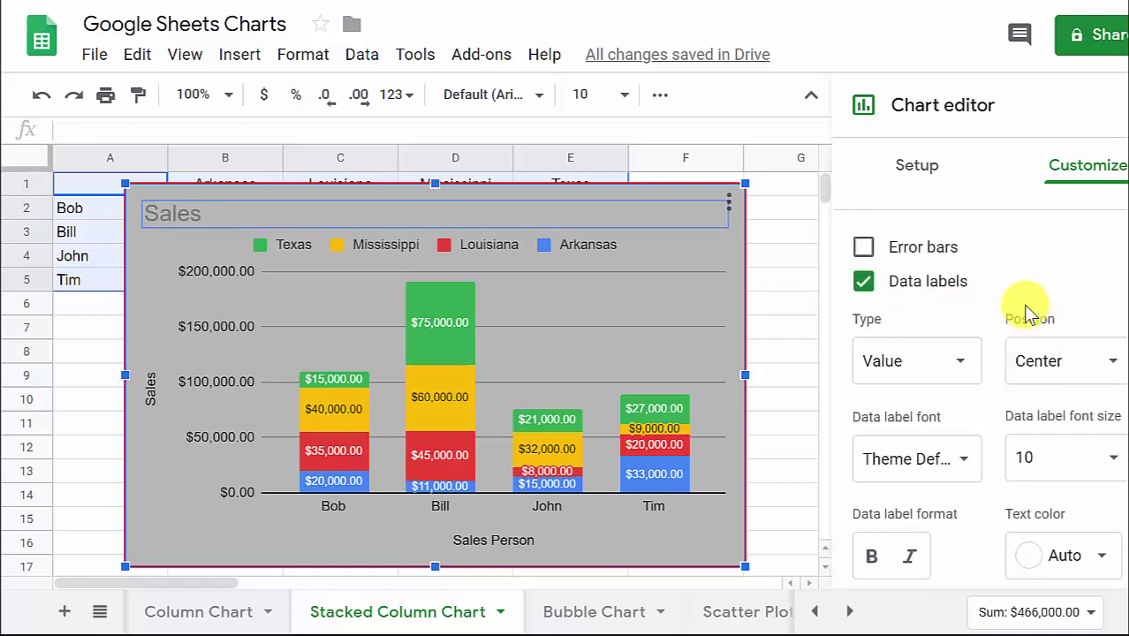
scroll(1023, 303, up, 2)
scroll(1034, 381, down, 2)
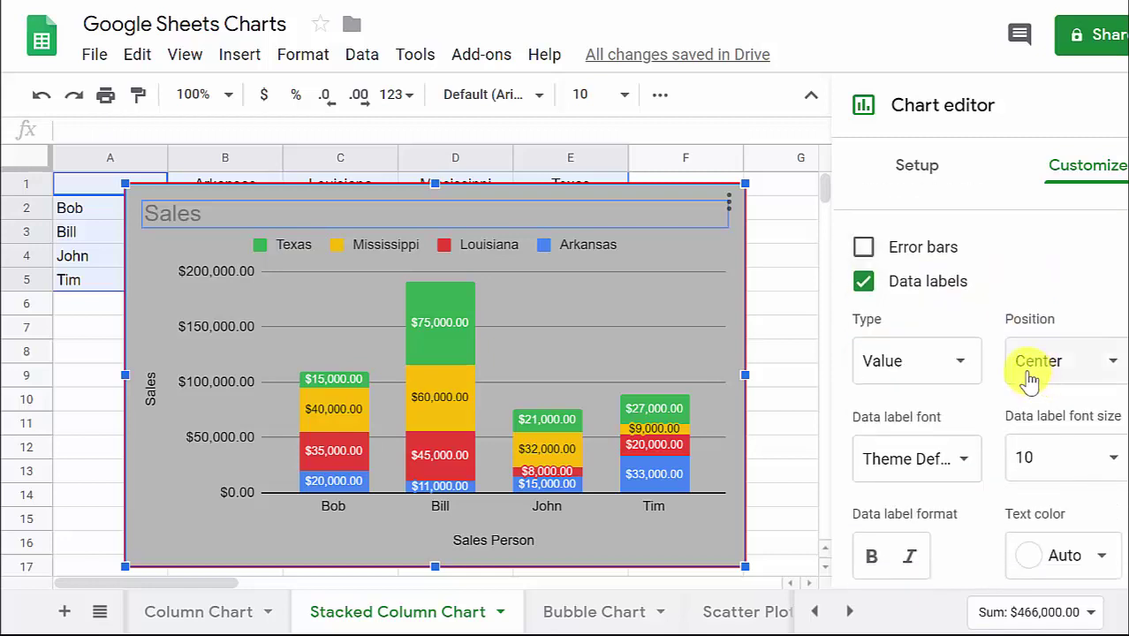
scroll(1024, 386, down, 4)
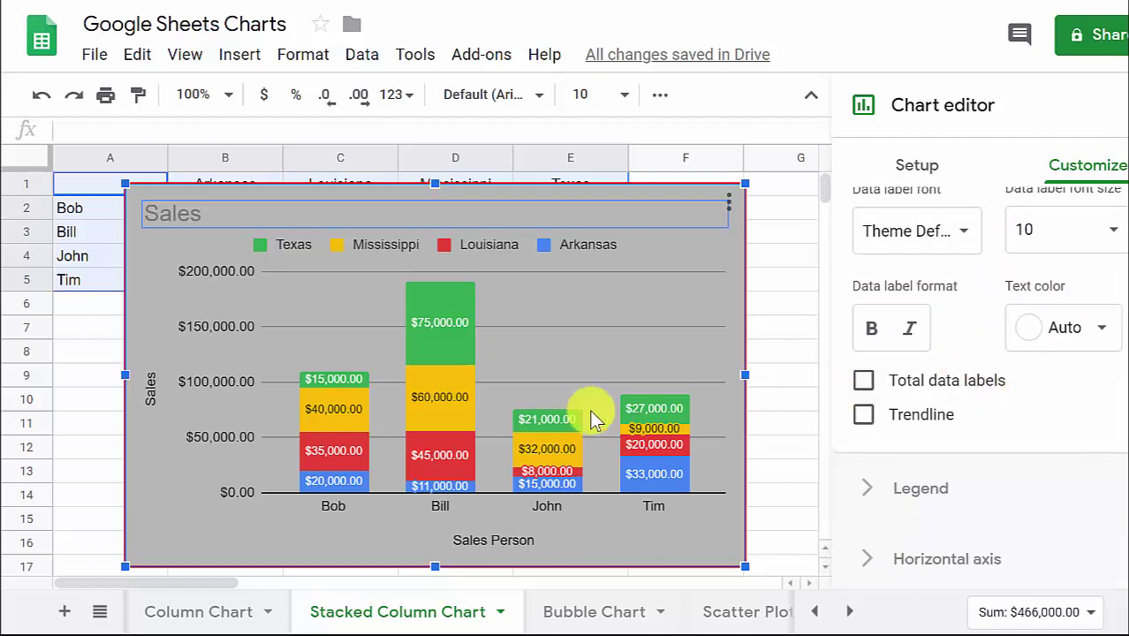
click(336, 450)
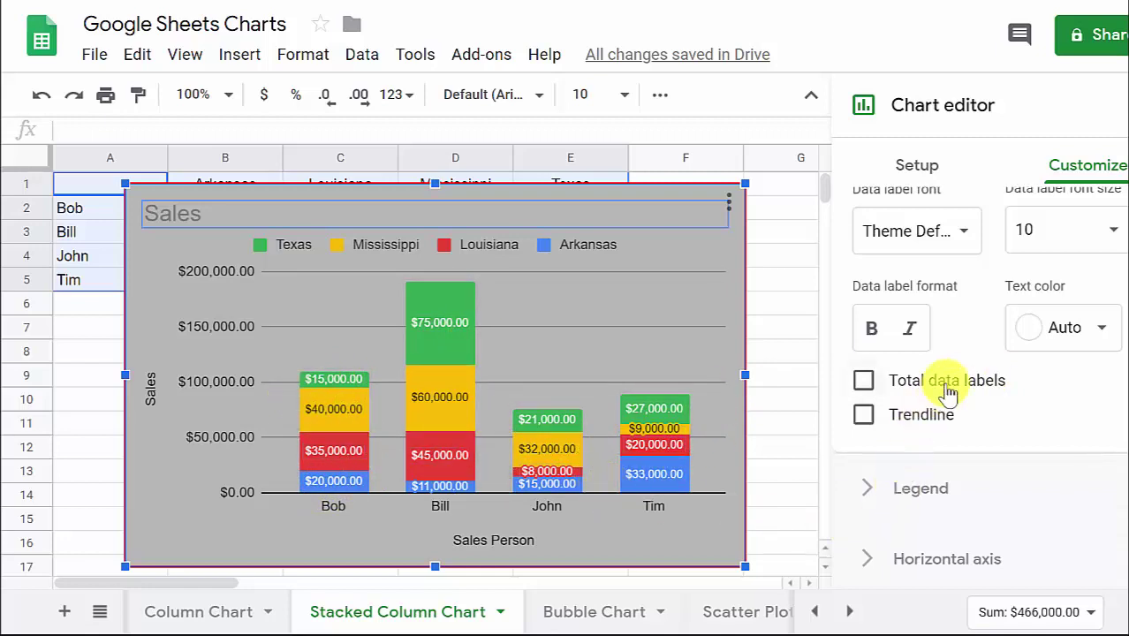
click(864, 381)
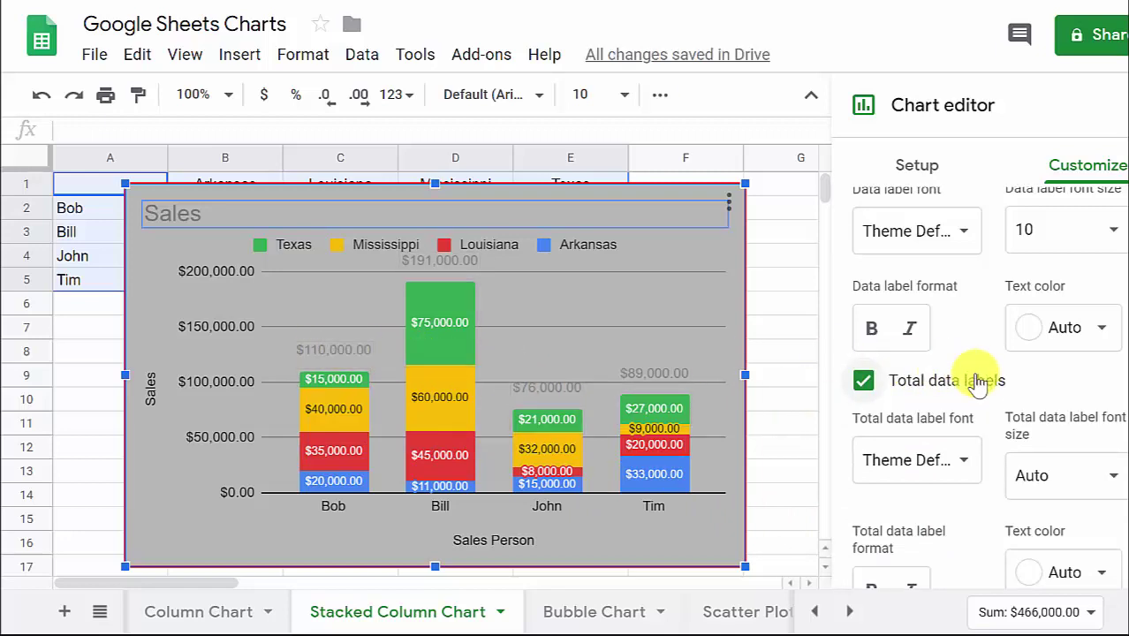
Try white as the text color of the total data labels, and settle on red
scroll(1081, 363, down, 1)
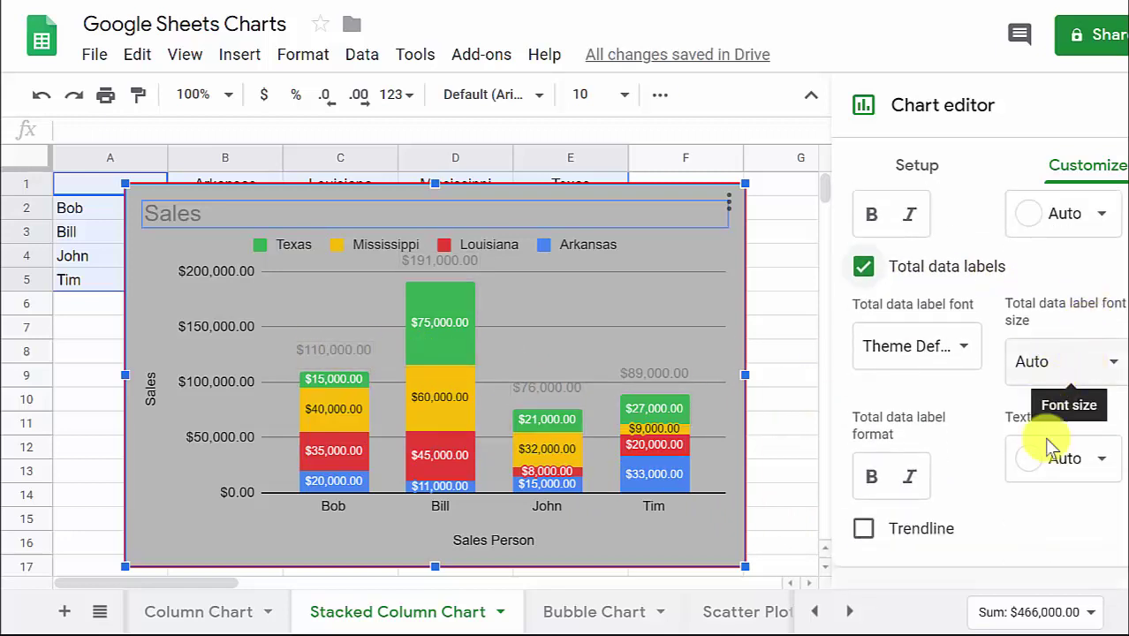
click(1101, 460)
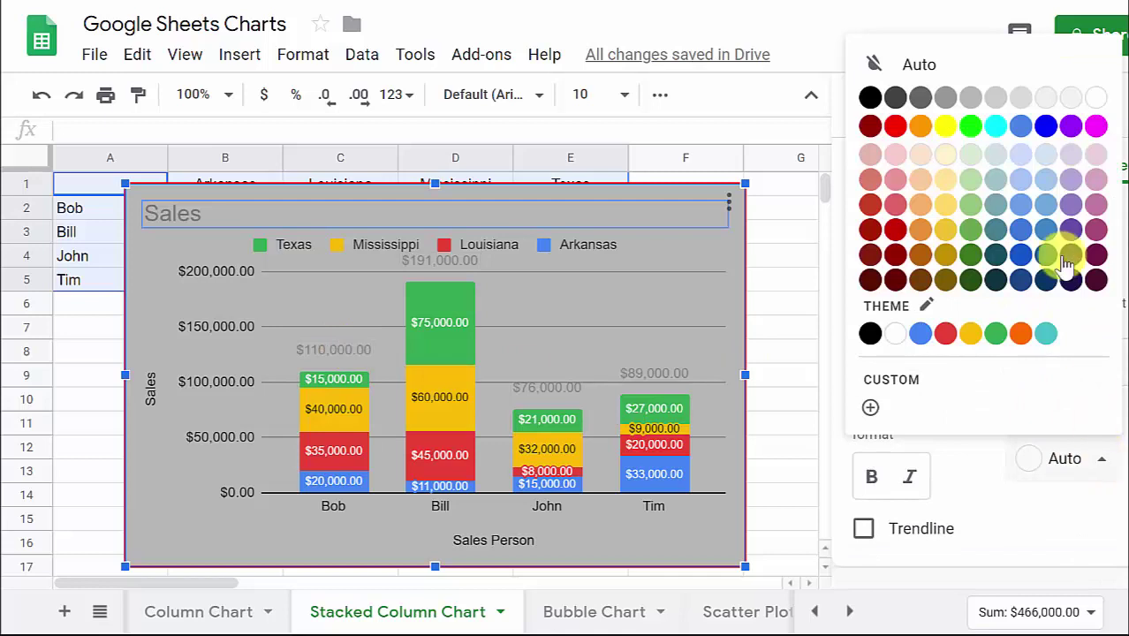
click(1101, 102)
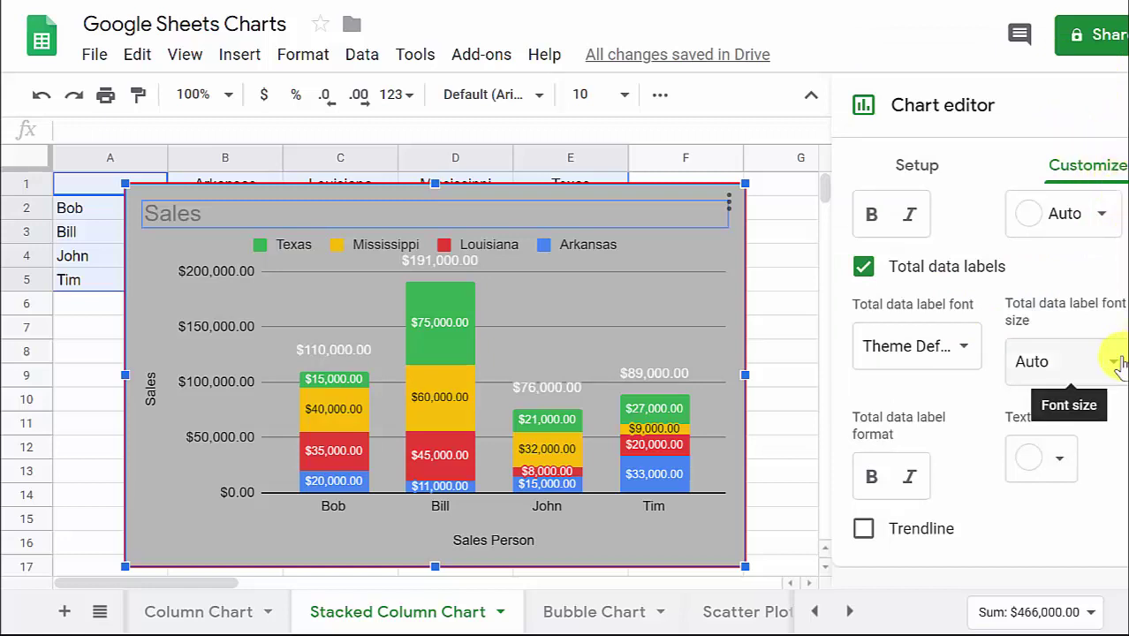
click(1067, 457)
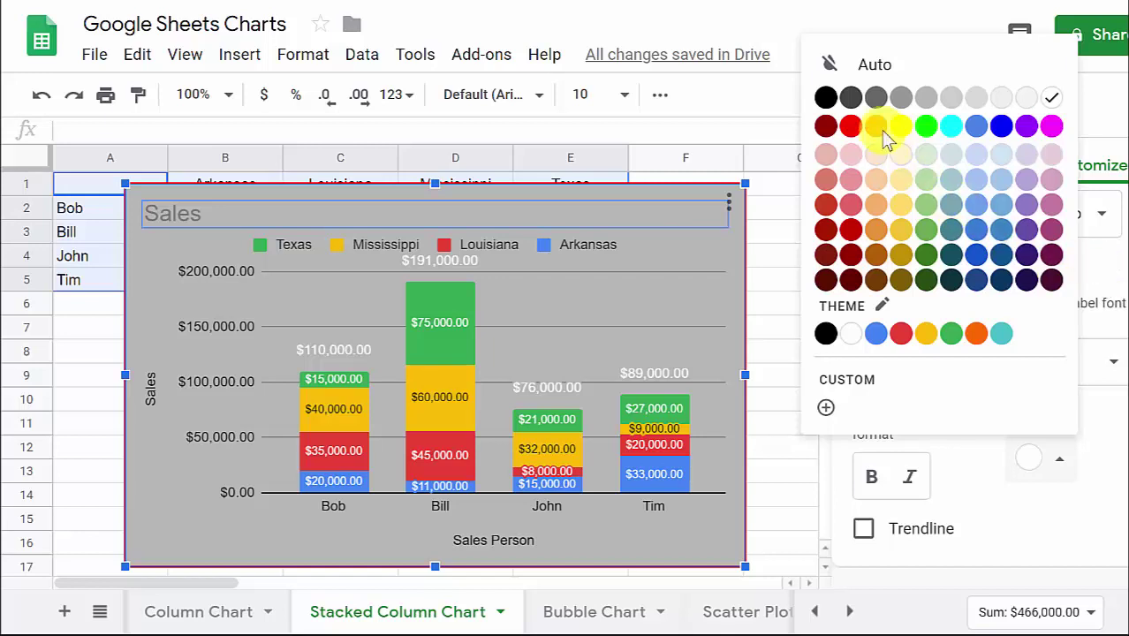
click(850, 127)
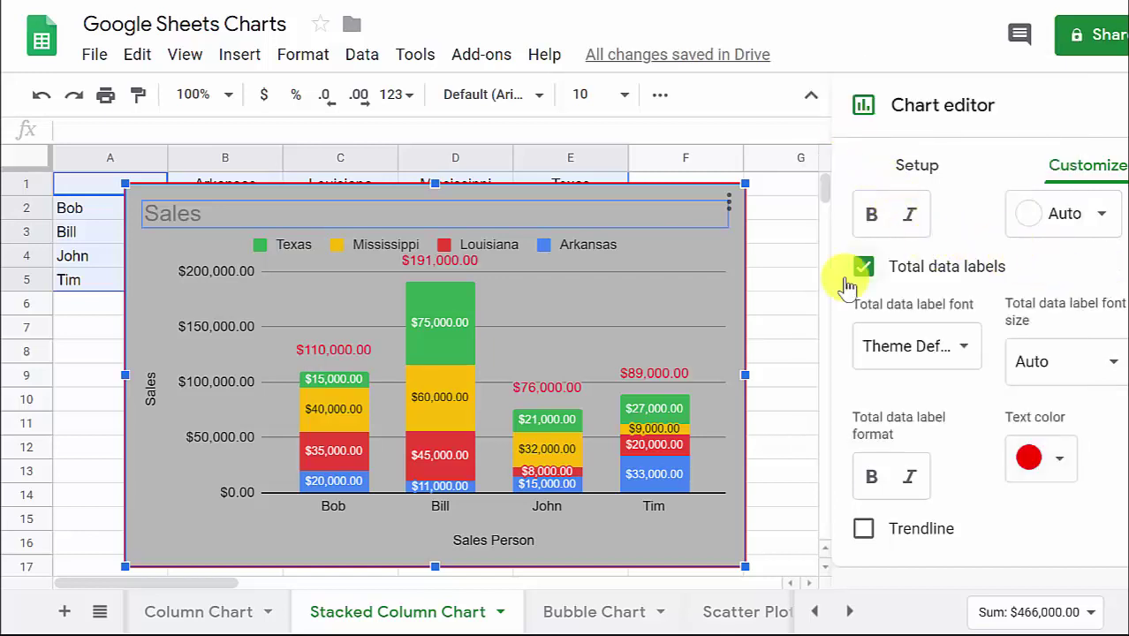
Try a trendline on the chart series and turn it off again
scroll(959, 371, down, 2)
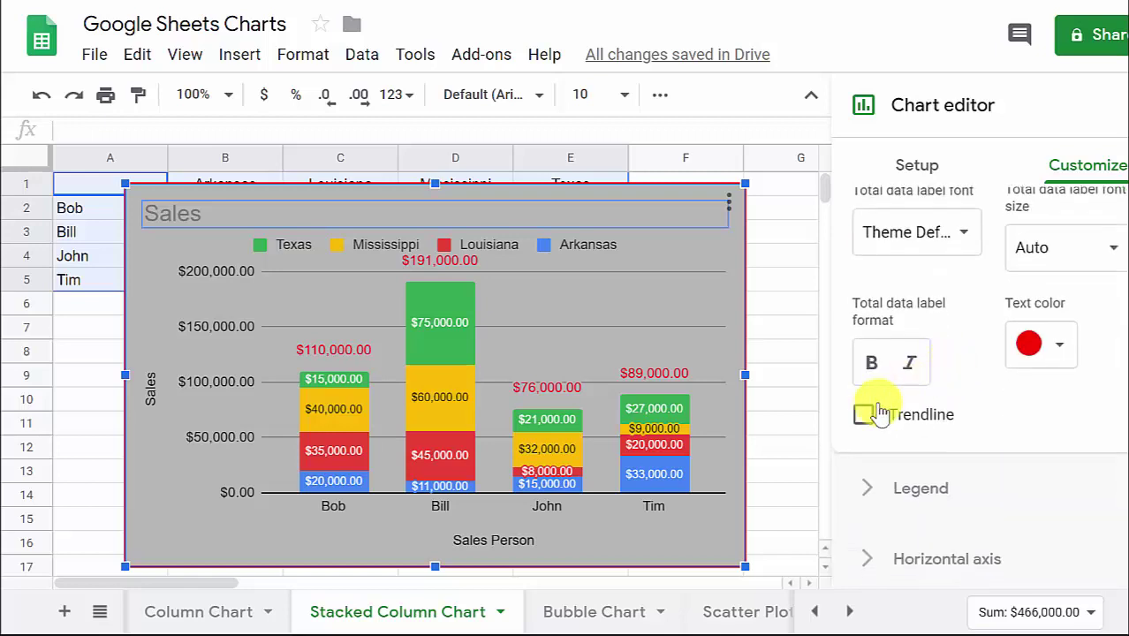
click(864, 415)
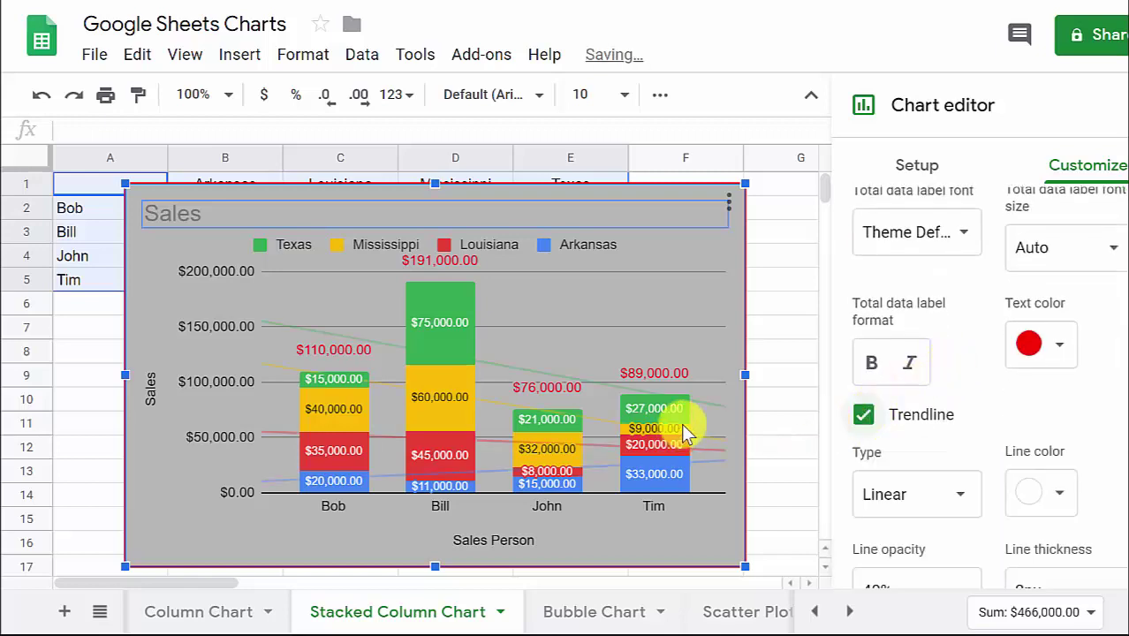
click(863, 414)
Look through the formatting options for the chart's legend and horizontal axis
scroll(1052, 349, down, 2)
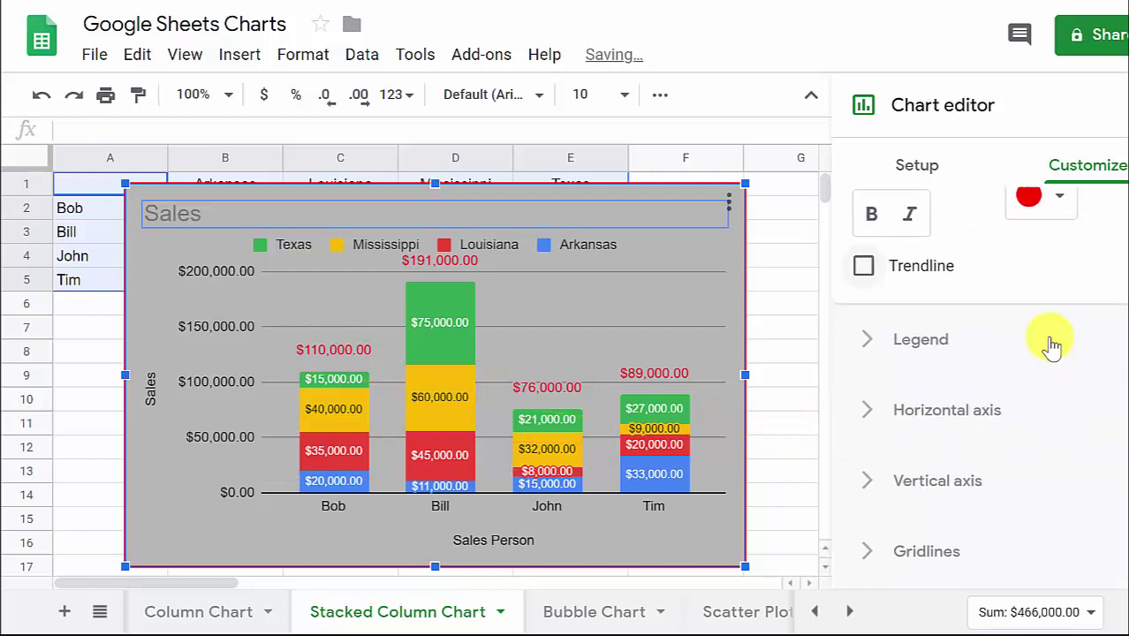
click(870, 337)
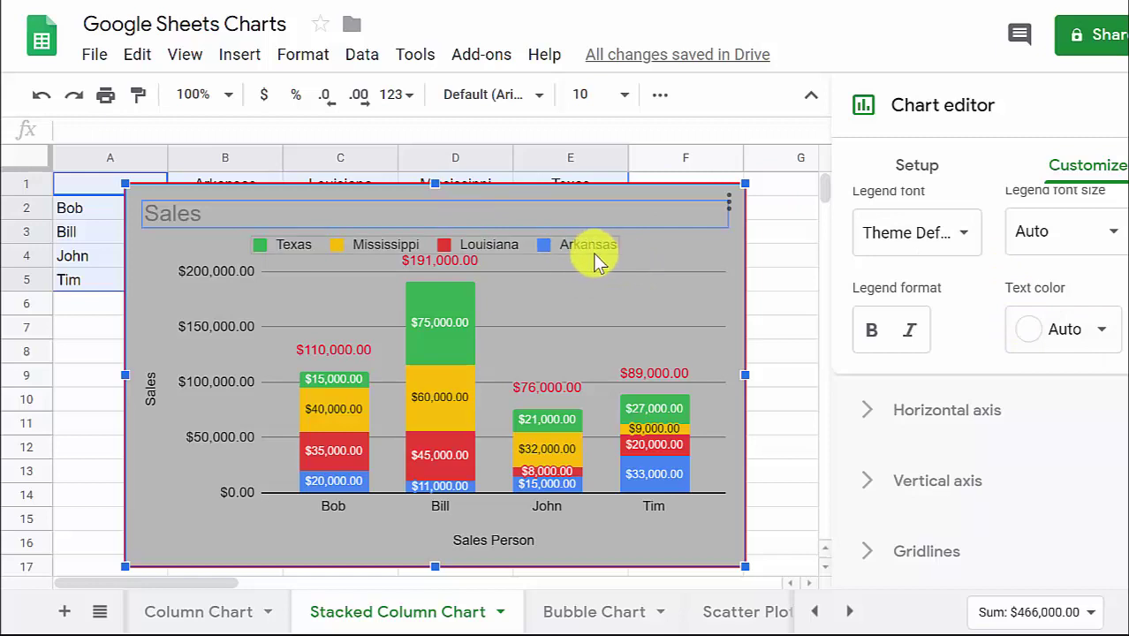
click(869, 410)
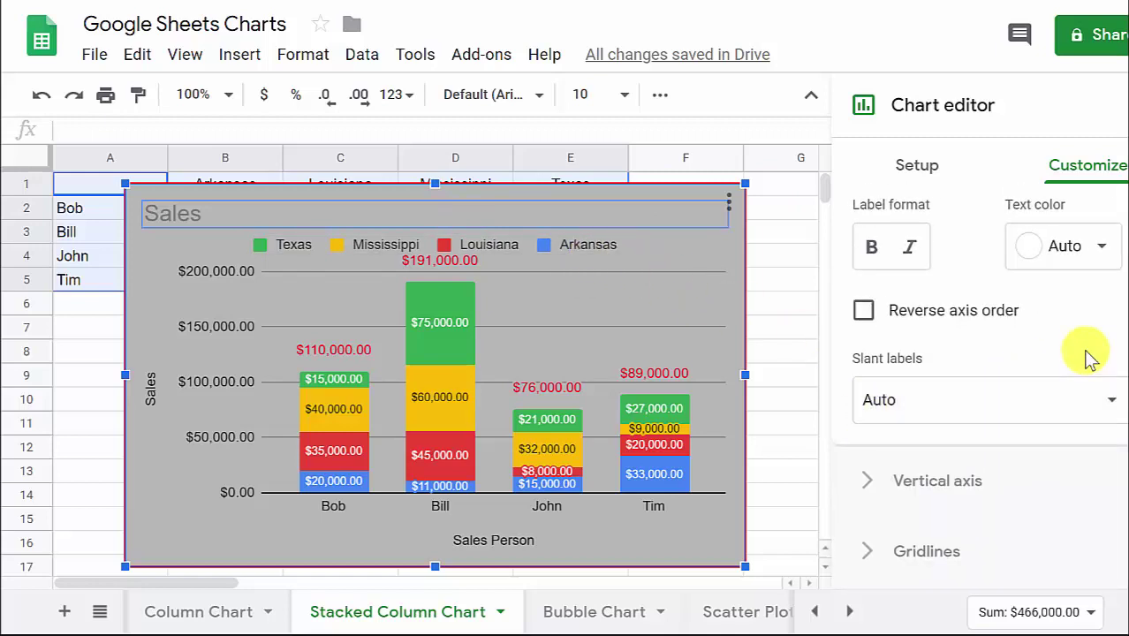
scroll(1058, 346, up, 5)
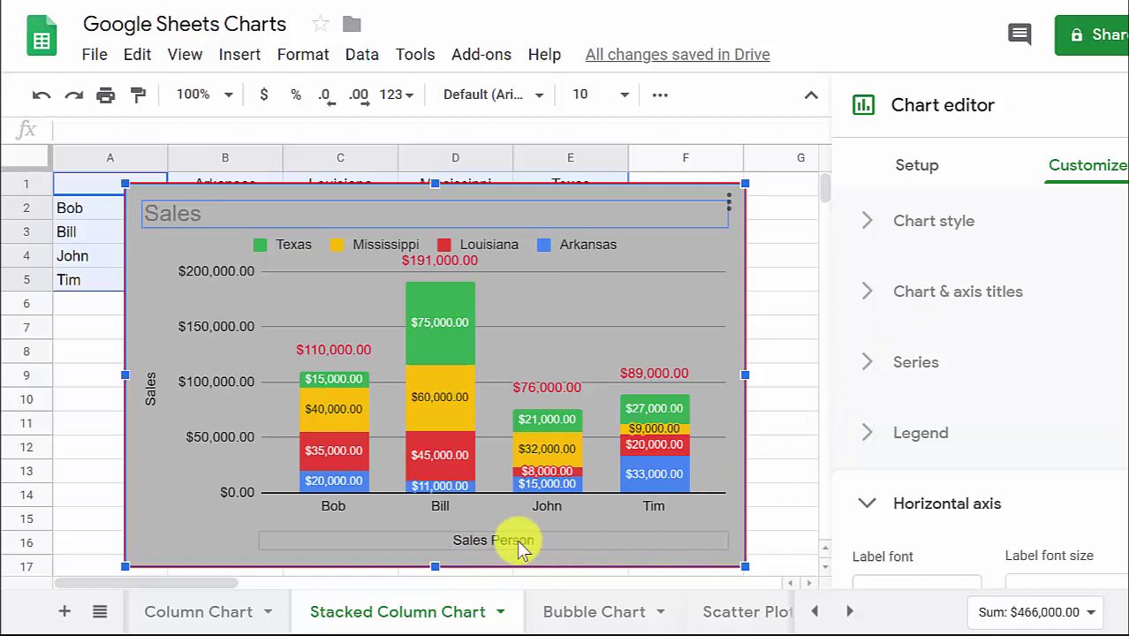
scroll(996, 415, down, 4)
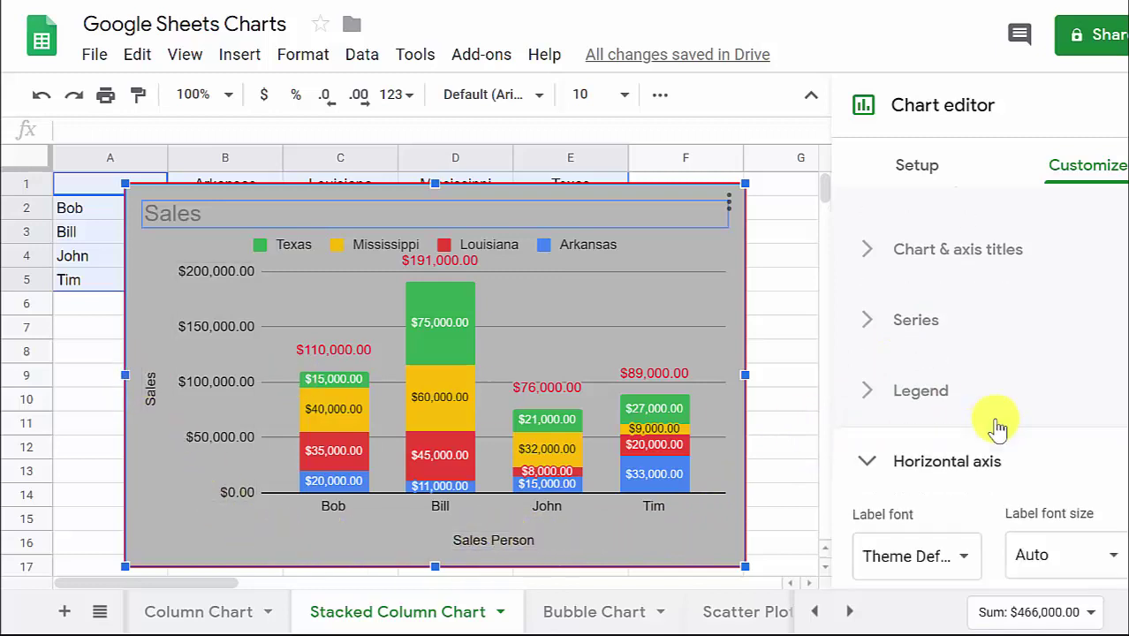
scroll(969, 299, up, 1)
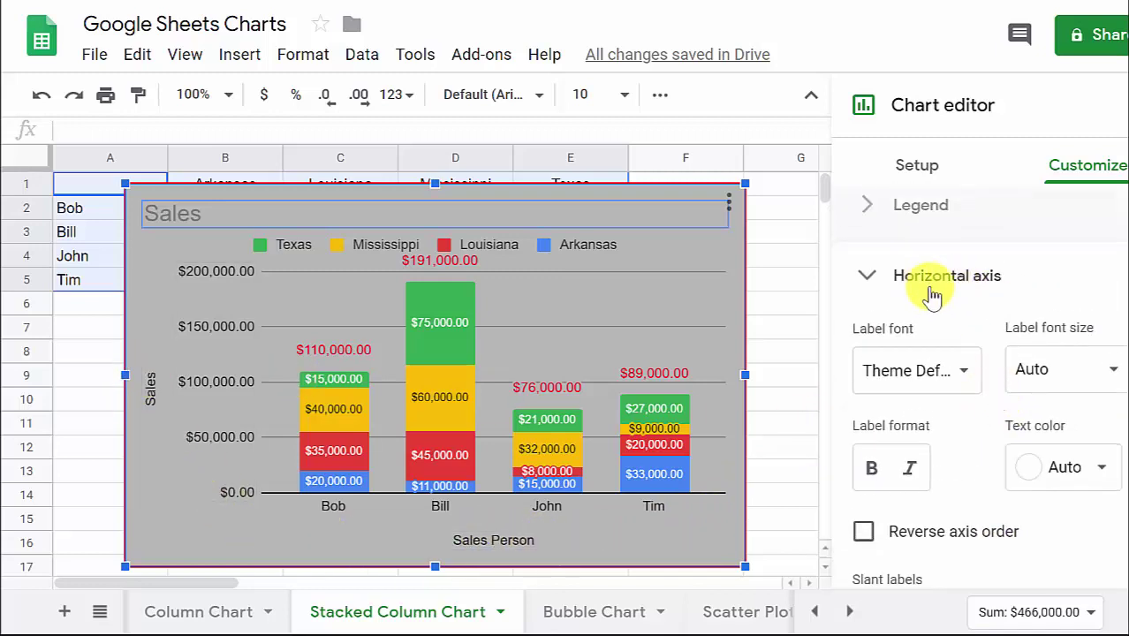
scroll(968, 353, down, 2)
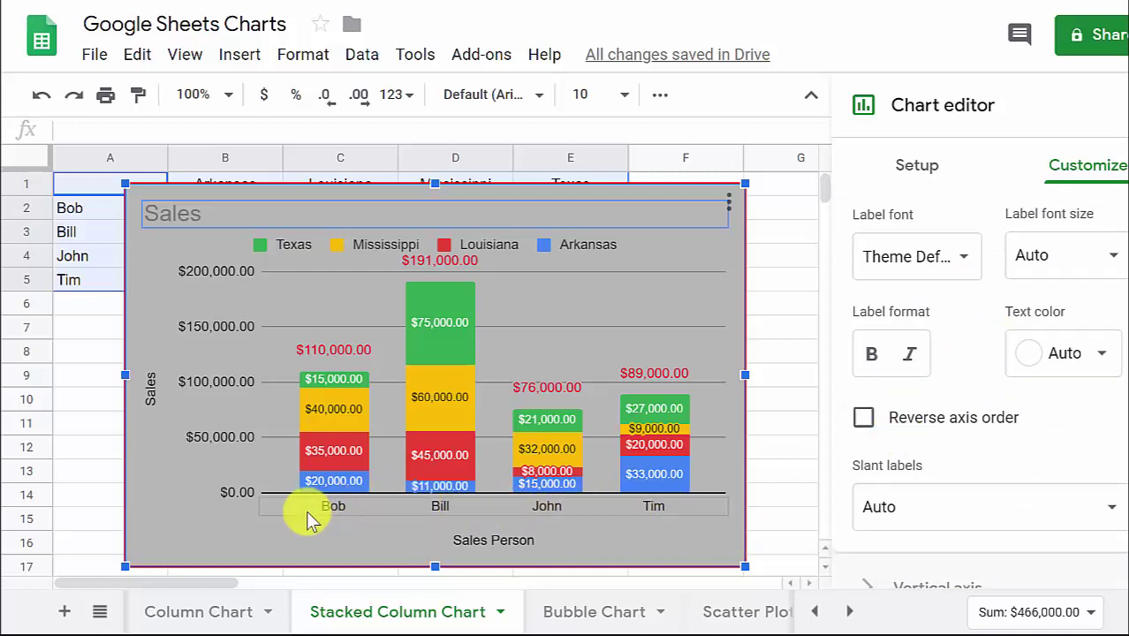
Try white as the text color of the horizontal axis labels, settle on black, and make them bold
click(1104, 358)
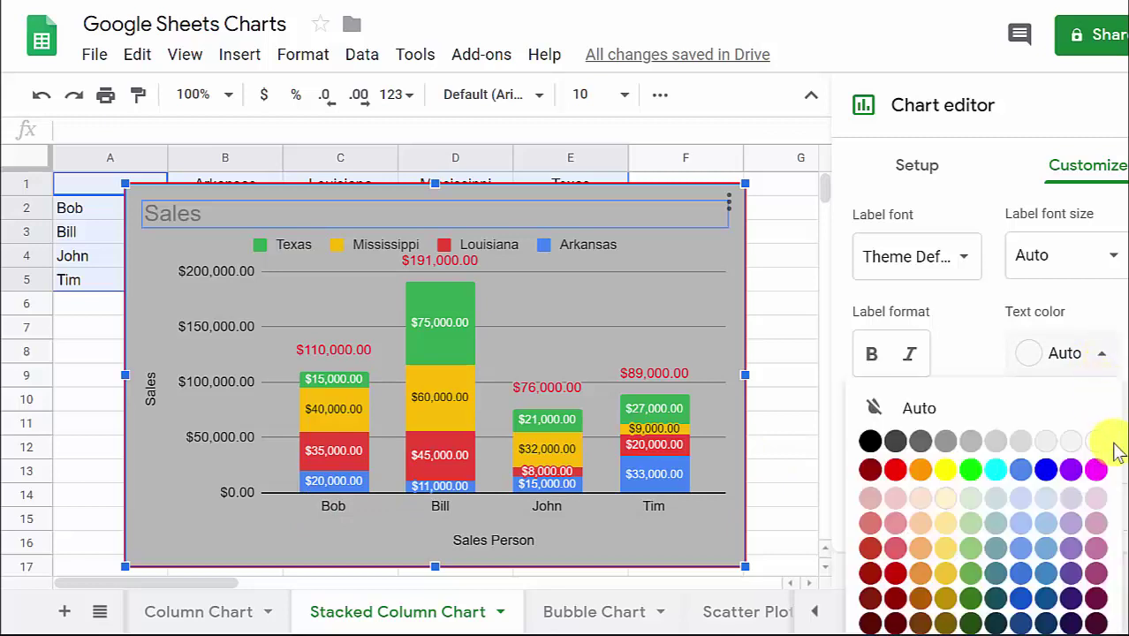
click(1098, 446)
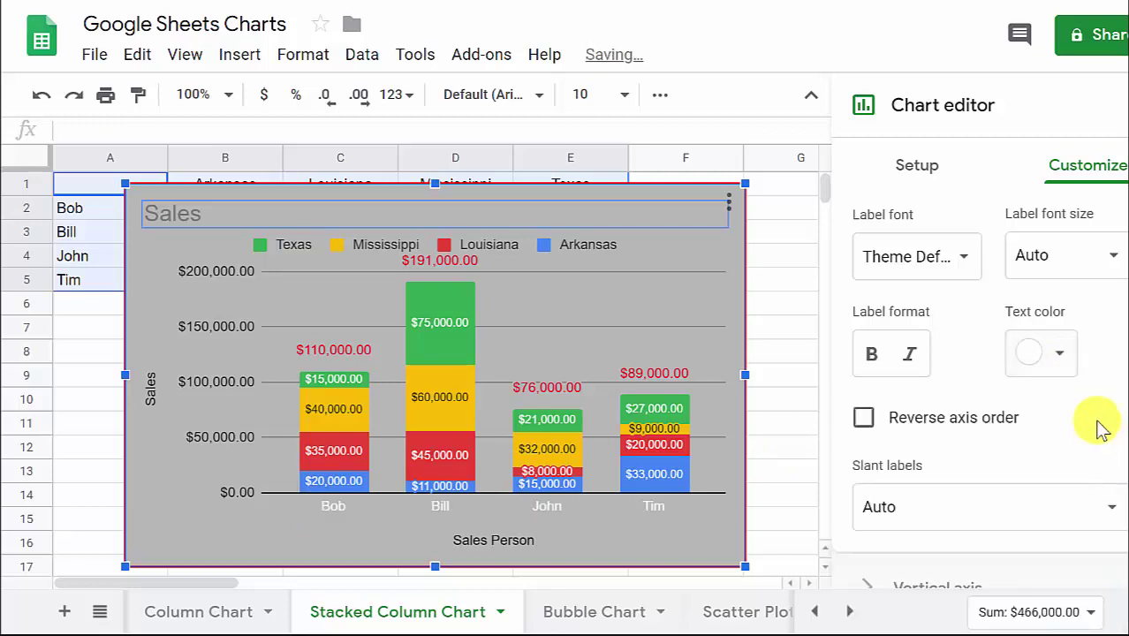
click(1069, 362)
click(825, 441)
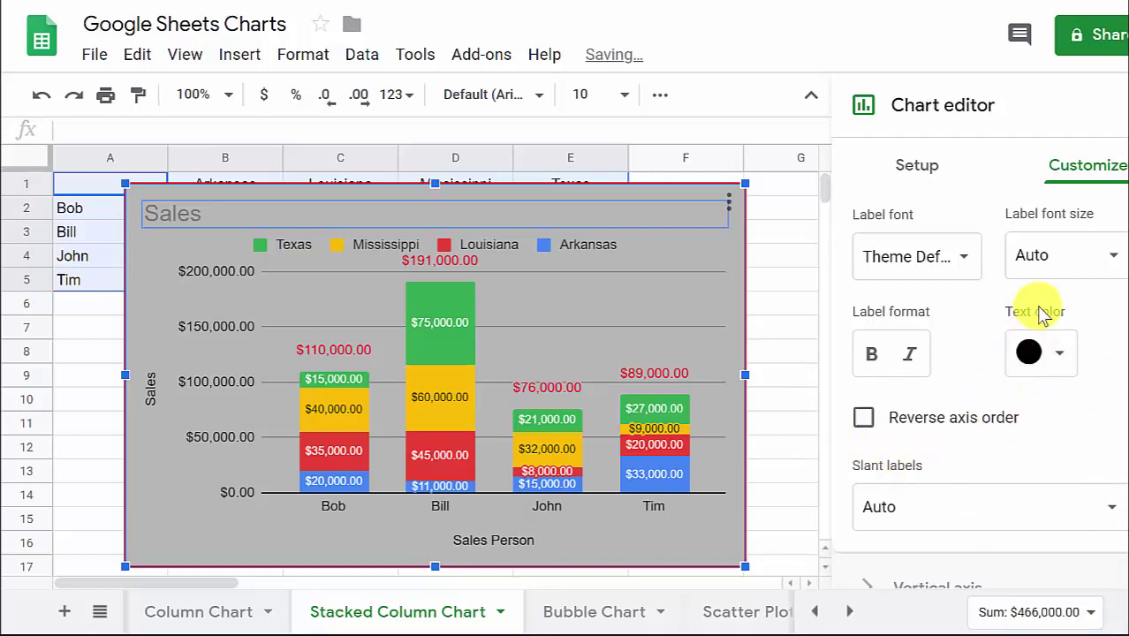
click(869, 355)
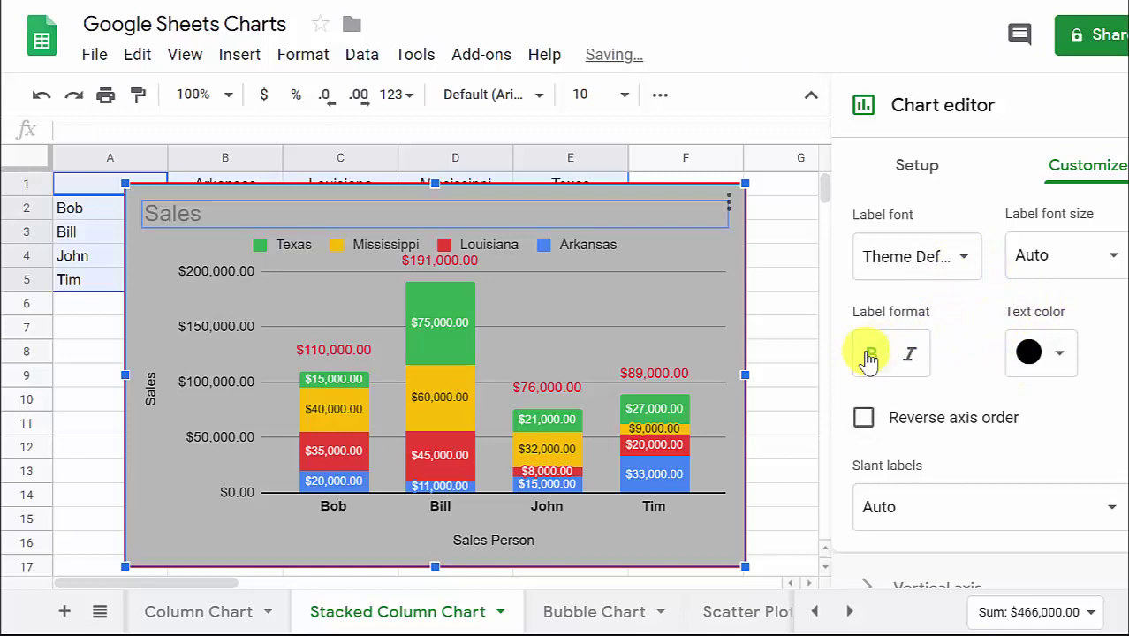
Make the chart's vertical axis labels bold
scroll(1065, 357, down, 2)
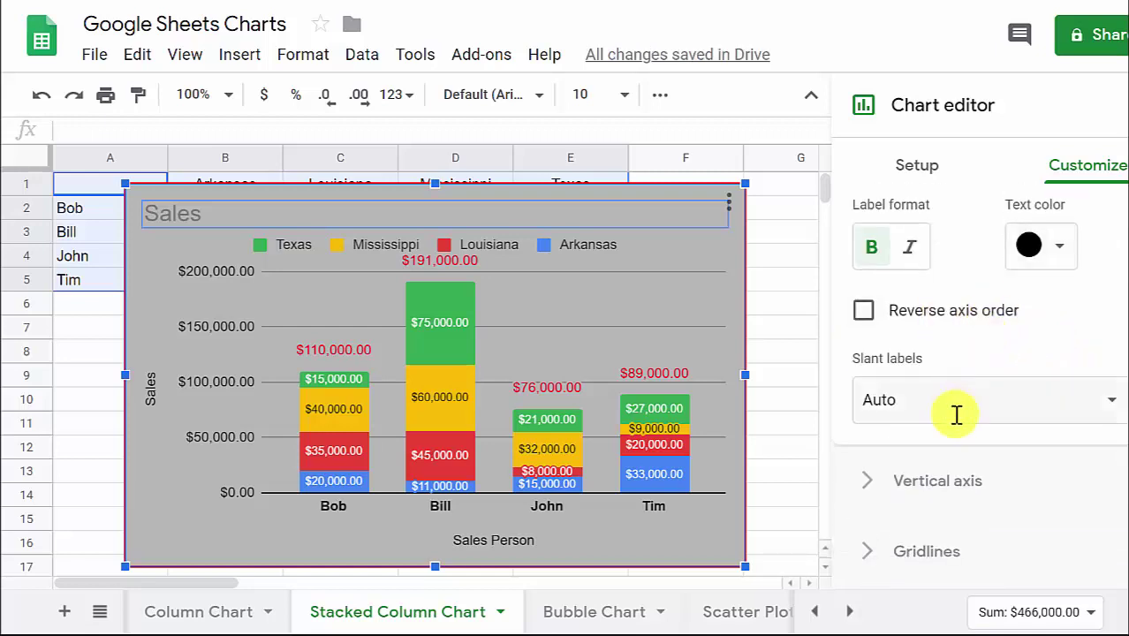
click(873, 495)
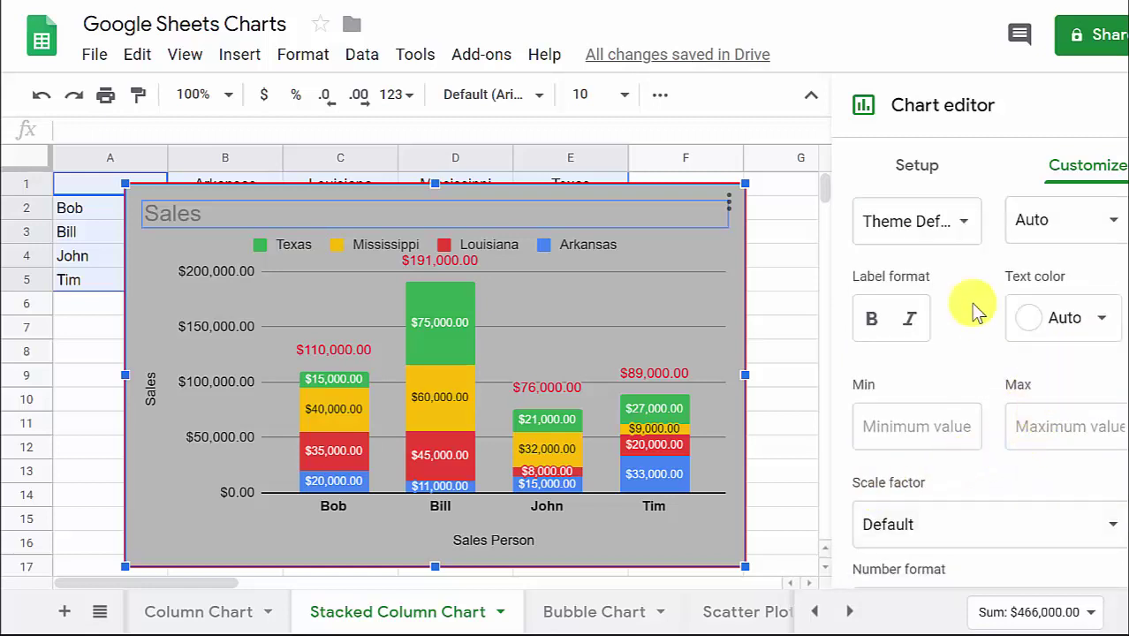
click(870, 320)
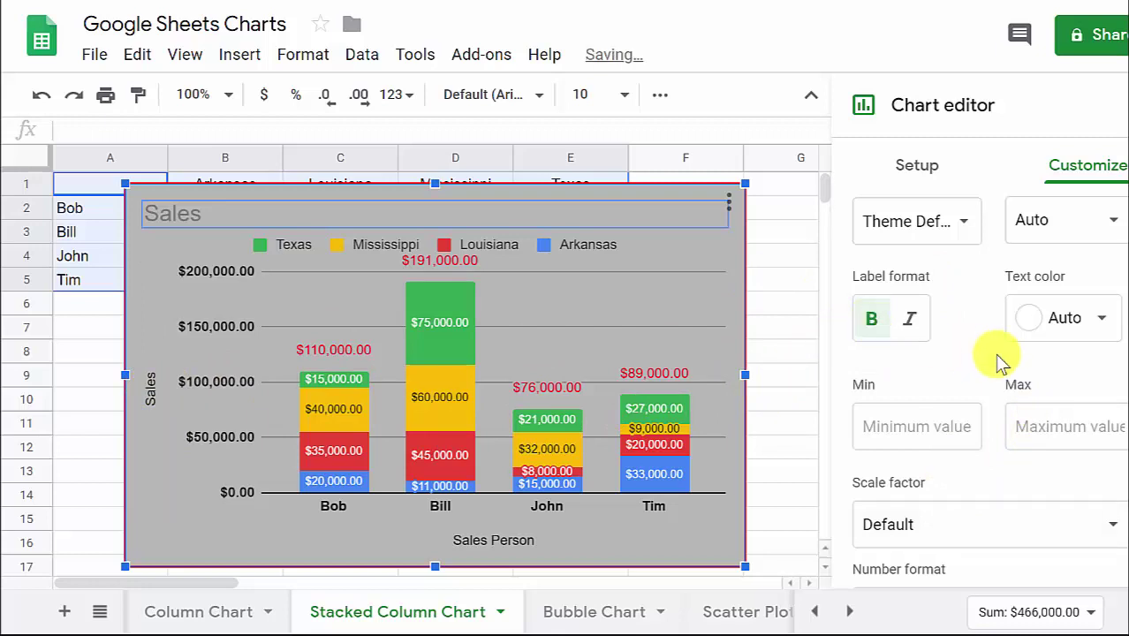
Set the minor gridline count for the vertical axis to 2 and close the chart editor
scroll(999, 353, down, 2)
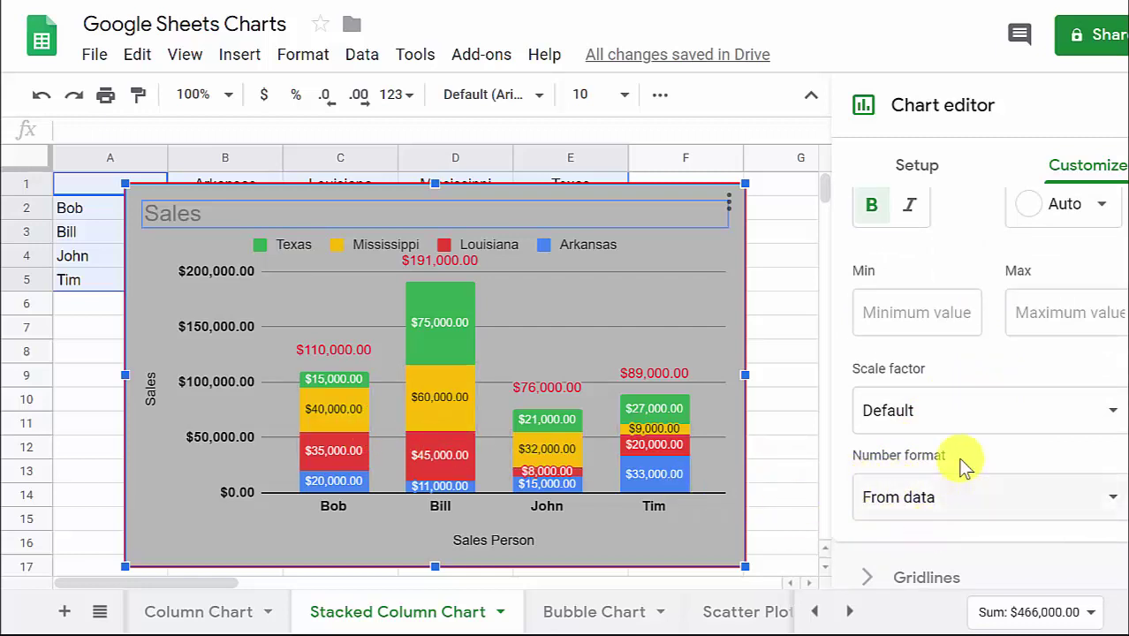
scroll(883, 512, down, 1)
click(863, 550)
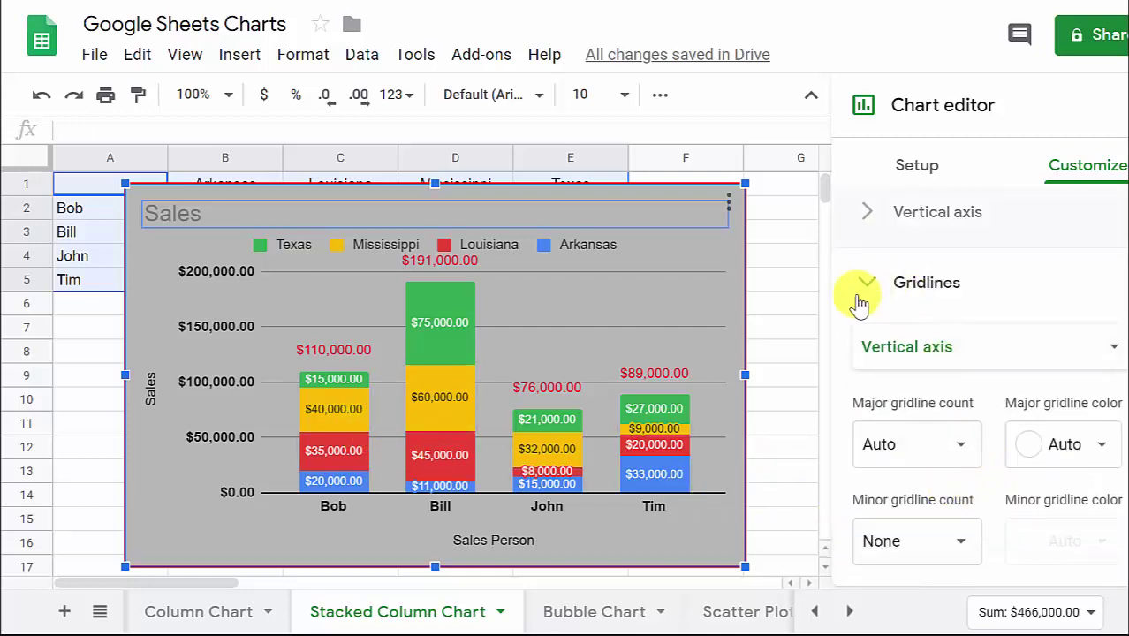
click(955, 546)
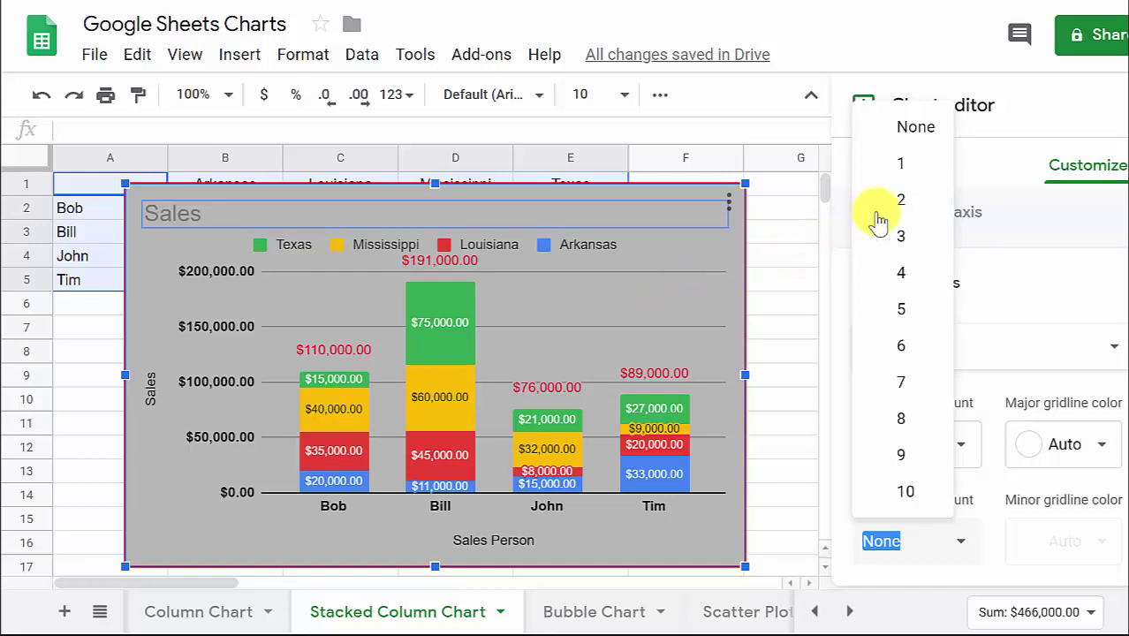
click(901, 201)
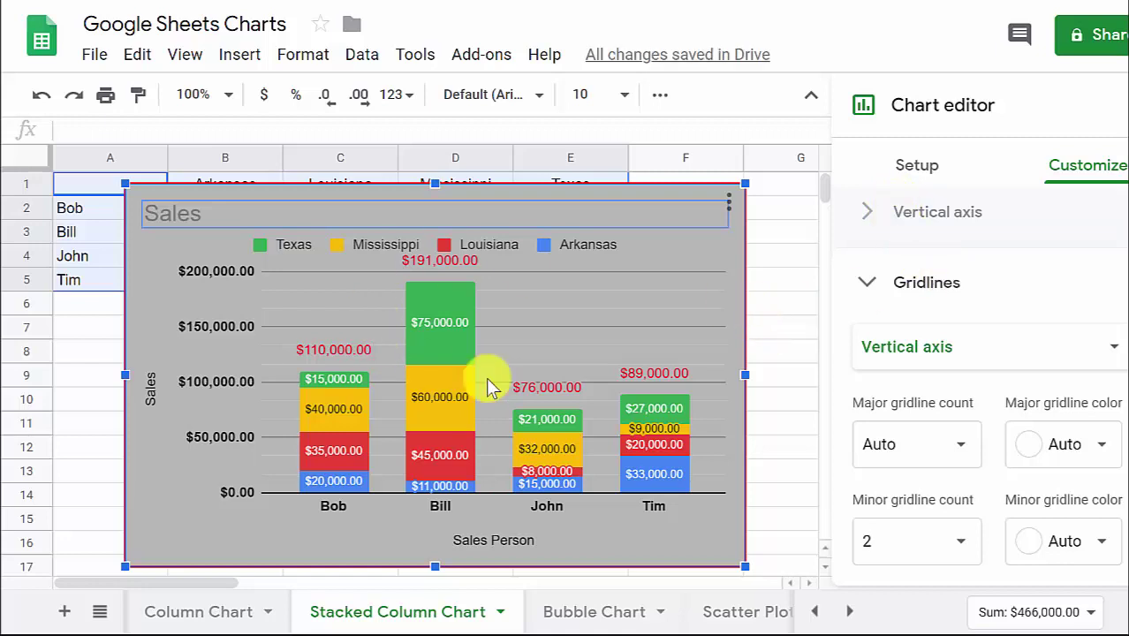
click(781, 256)
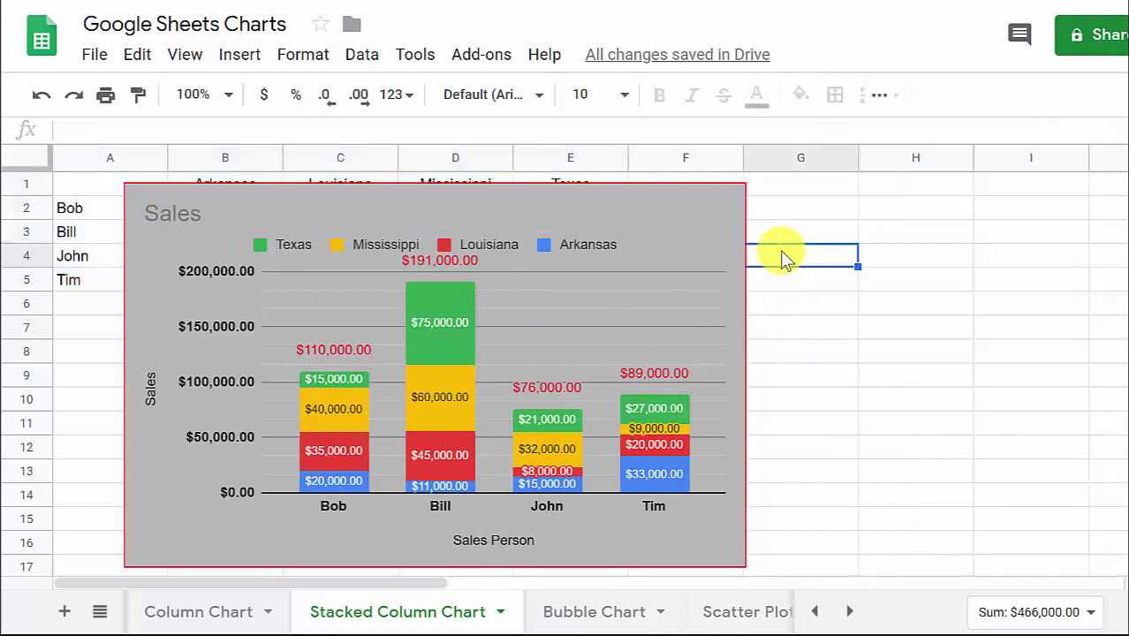